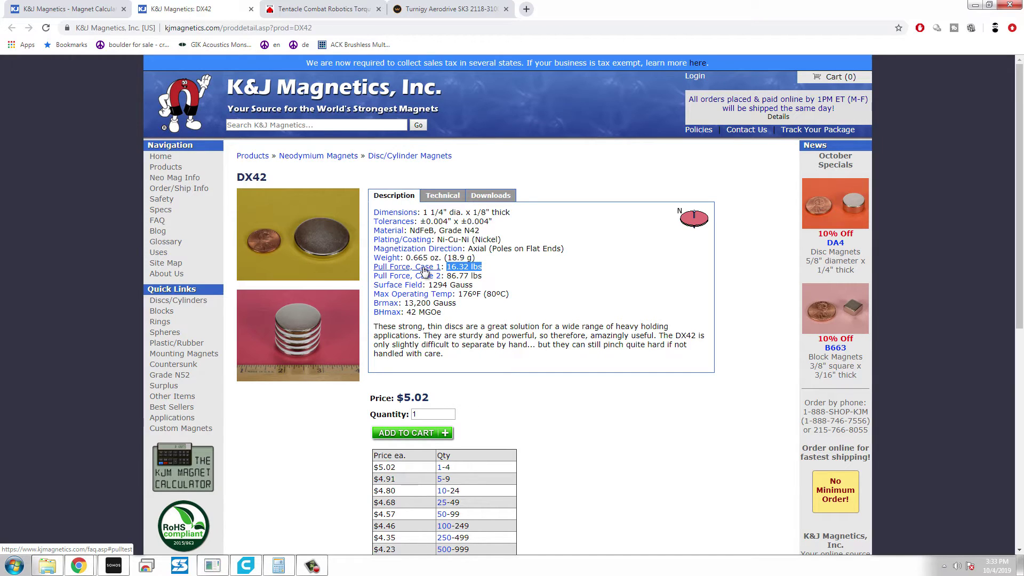
# Clear the highlight on the DX42's 16.32 lbs Case 1 pull force value.
pyautogui.click(580, 277)
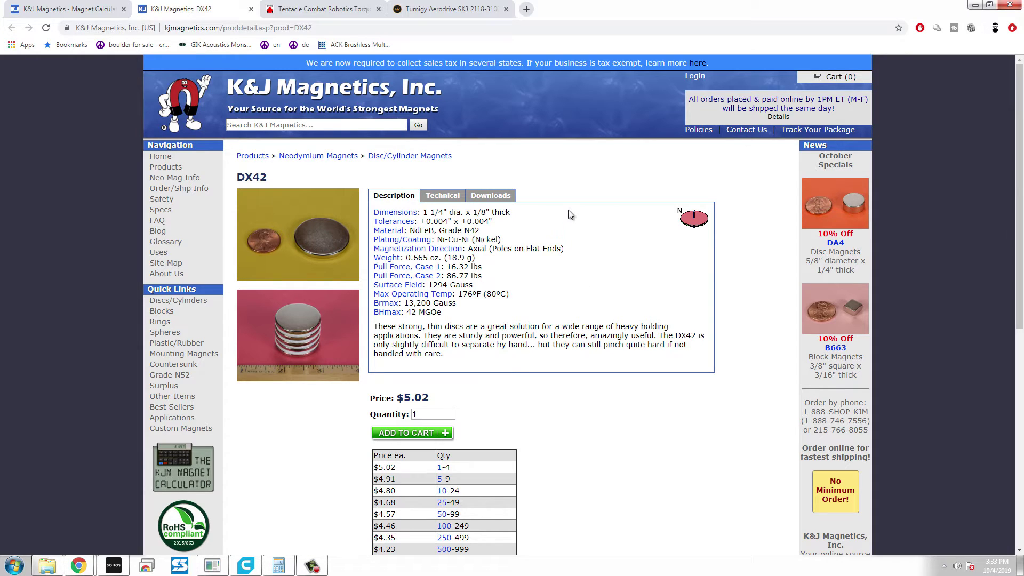
# Review the DX42 description, then open the K&J Magnetics magnet calculator.
pyautogui.moveTo(568, 213); pyautogui.dragTo(594, 356)
pyautogui.click(594, 356)
pyautogui.click(175, 472)
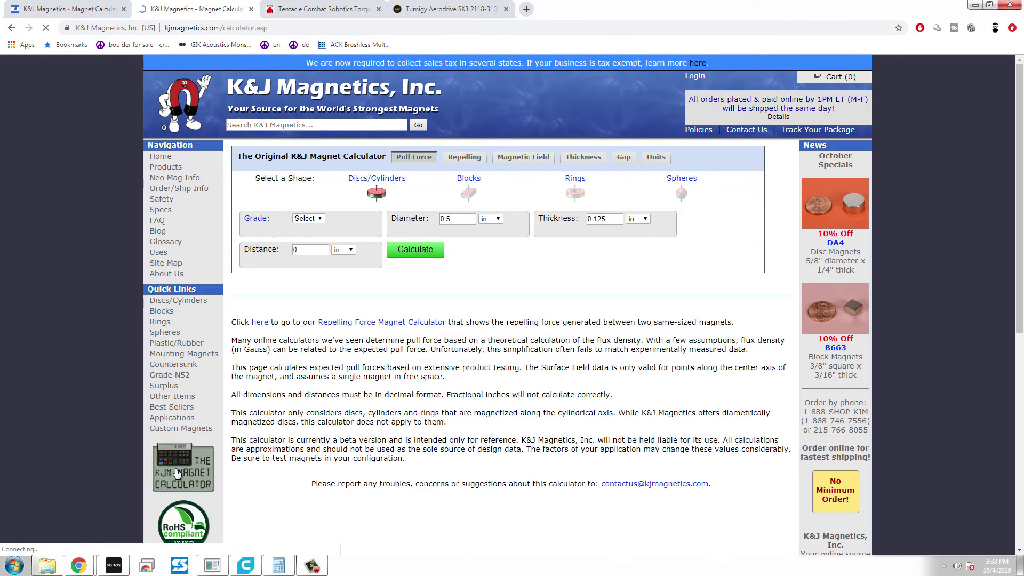
# Set the calculator disc to grade N52 with a 1.25 in diameter.
pyautogui.click(315, 219)
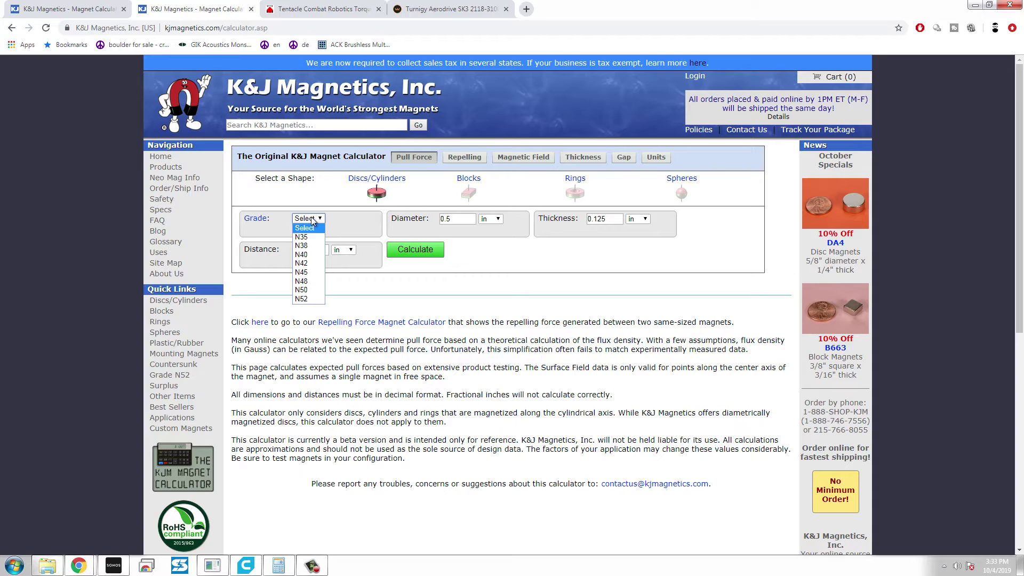
pyautogui.click(310, 299)
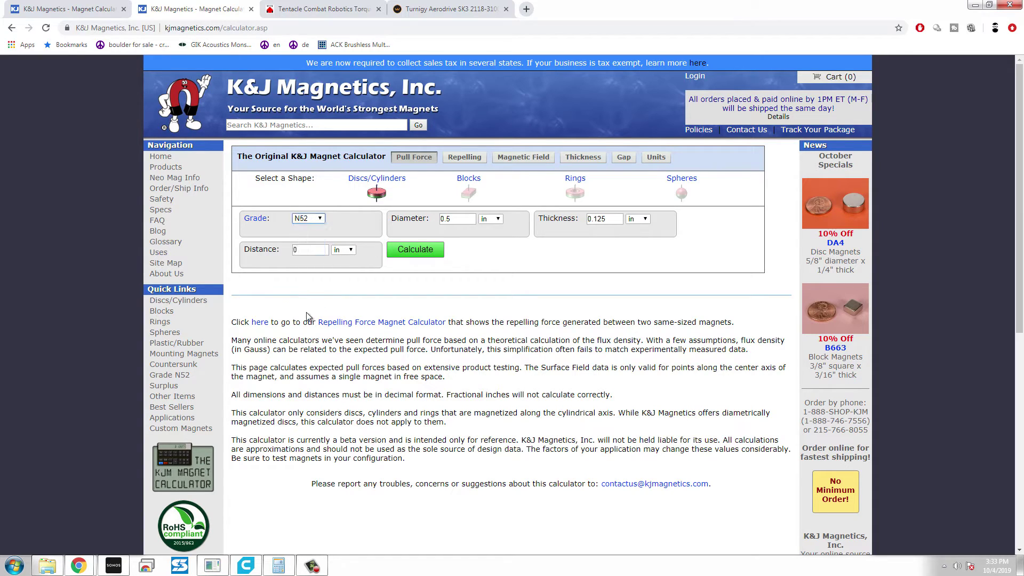
pyautogui.press('Tab')
pyautogui.write('1.25')
pyautogui.press('Tab')
pyautogui.press('Tab')
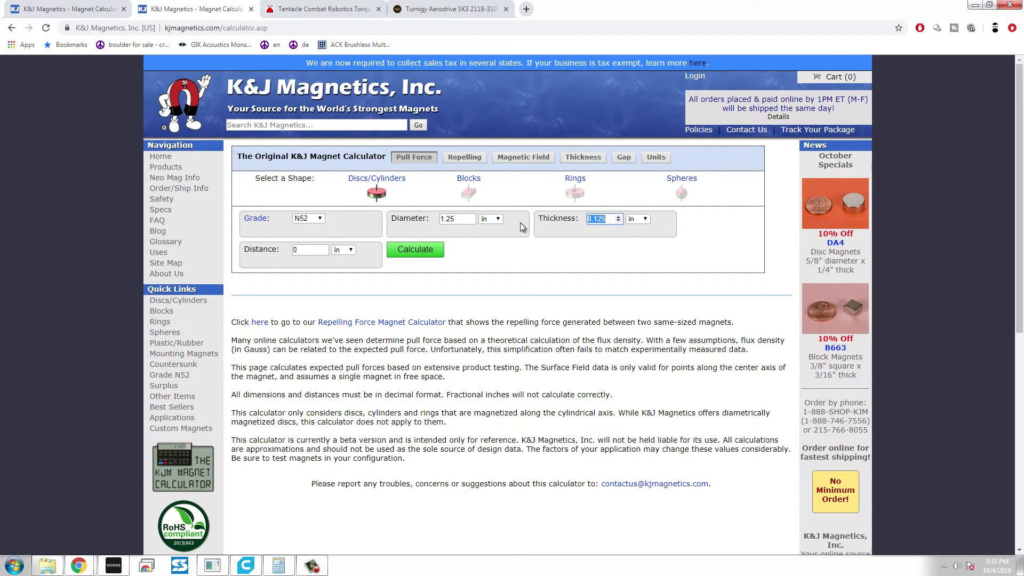
# Keep the DX42 product page open in a second tab and select the calculator's distance value.
pyautogui.middleClick(12, 28)
pyautogui.click(291, 10)
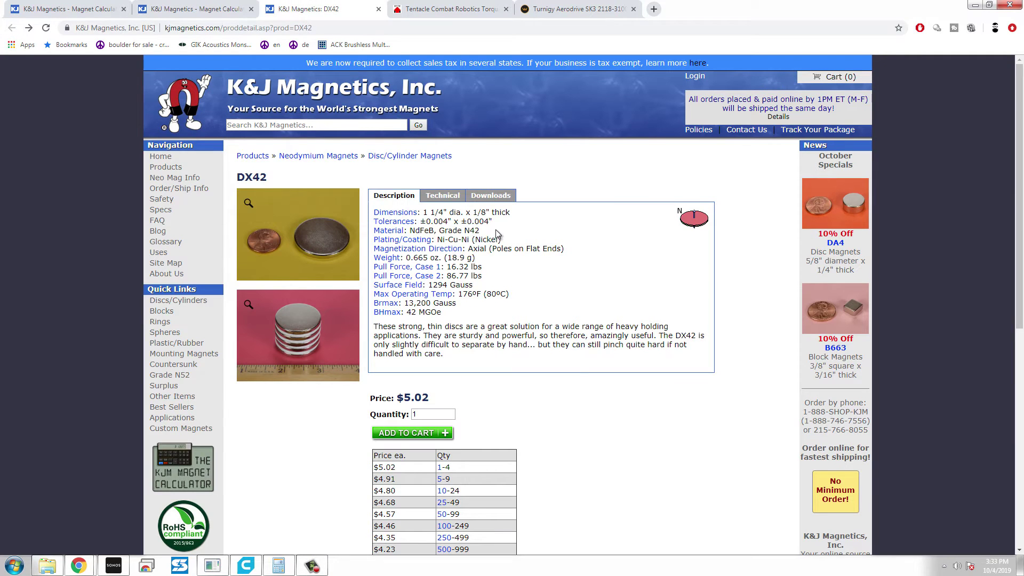
pyautogui.click(239, 9)
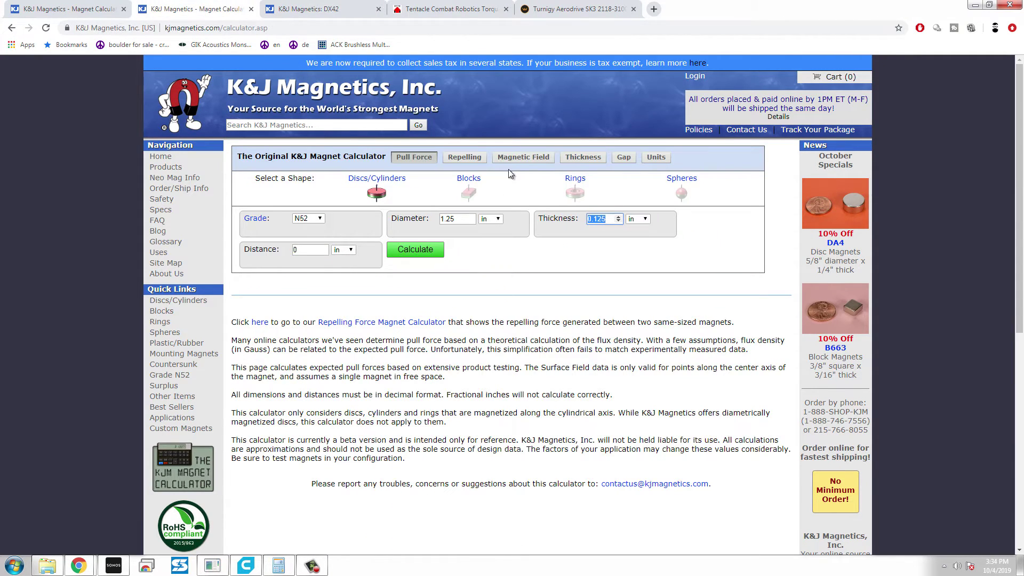
pyautogui.doubleClick(309, 250)
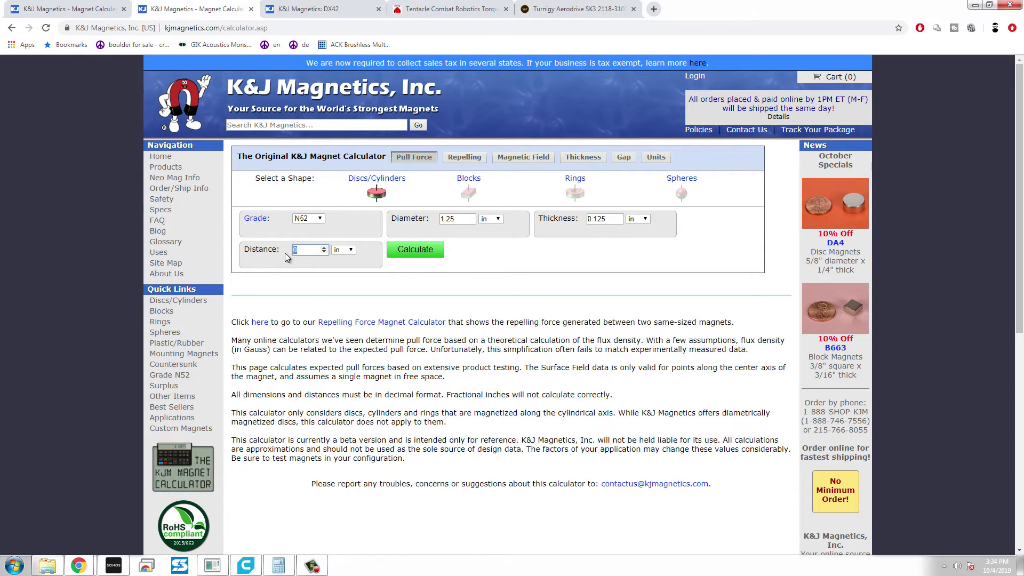
# Calculate pull force at a 0.25 in distance and highlight the 2.52 lb Case 1 result.
pyautogui.write('0.25')
pyautogui.click(390, 252)
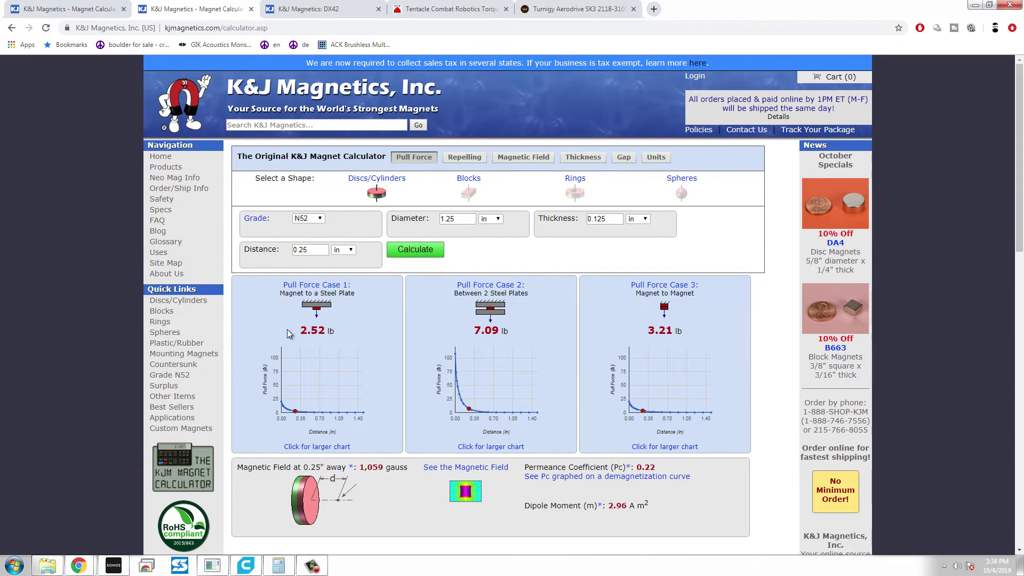
pyautogui.moveTo(299, 329); pyautogui.dragTo(322, 334)
pyautogui.click(335, 331)
pyautogui.moveTo(346, 334); pyautogui.dragTo(297, 332)
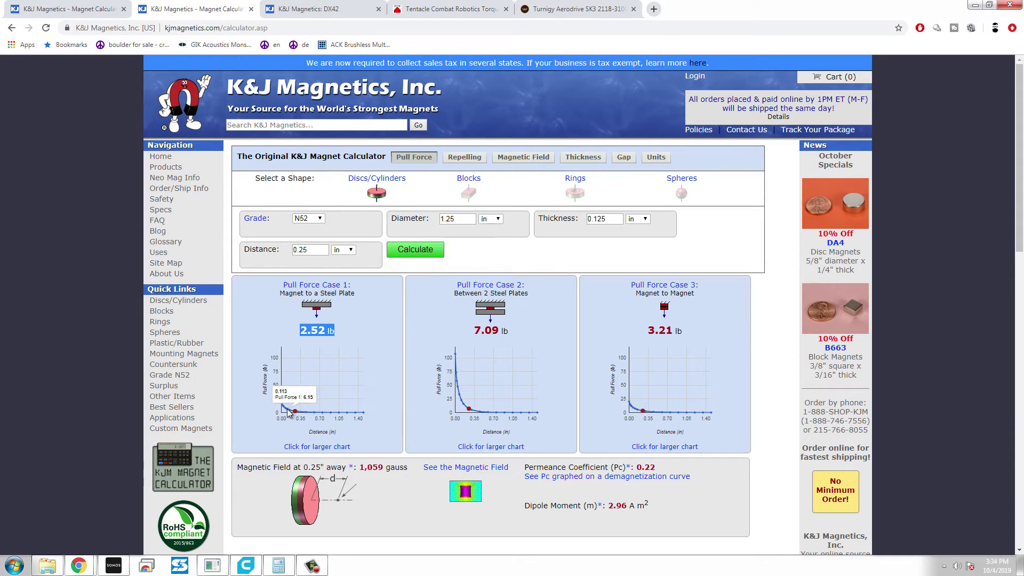
# Recalculate at 0.2 in for comparison, then recalculate again at 0.25 in.
pyautogui.click(315, 250)
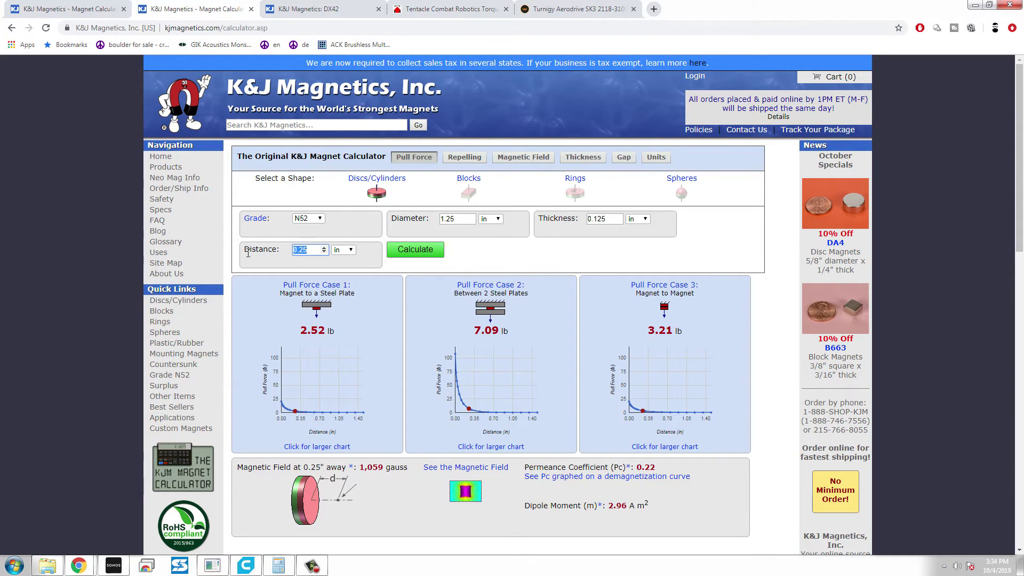
pyautogui.press('BackSpace')
pyautogui.click(408, 251)
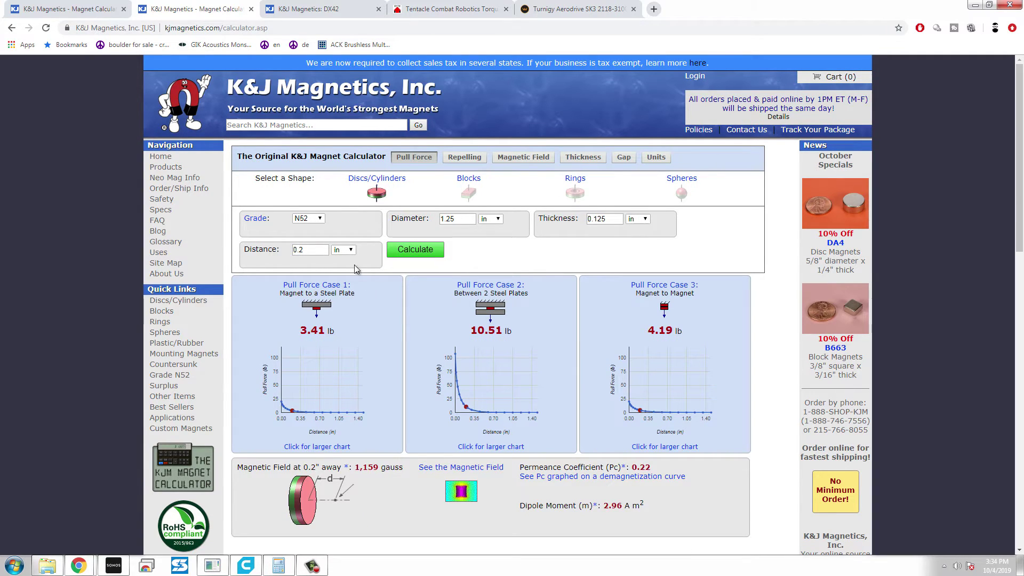
pyautogui.click(309, 249)
pyautogui.press('BackSpace')
pyautogui.write('25')
pyautogui.click(406, 252)
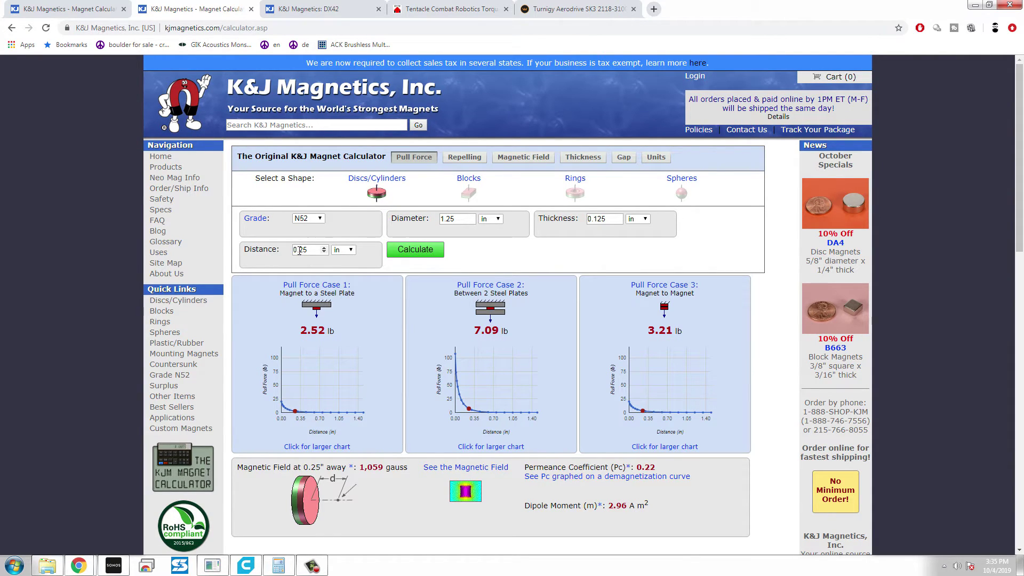
# Review the results and go back to the DX42 product page.
pyautogui.scroll(-3, 437, 433)
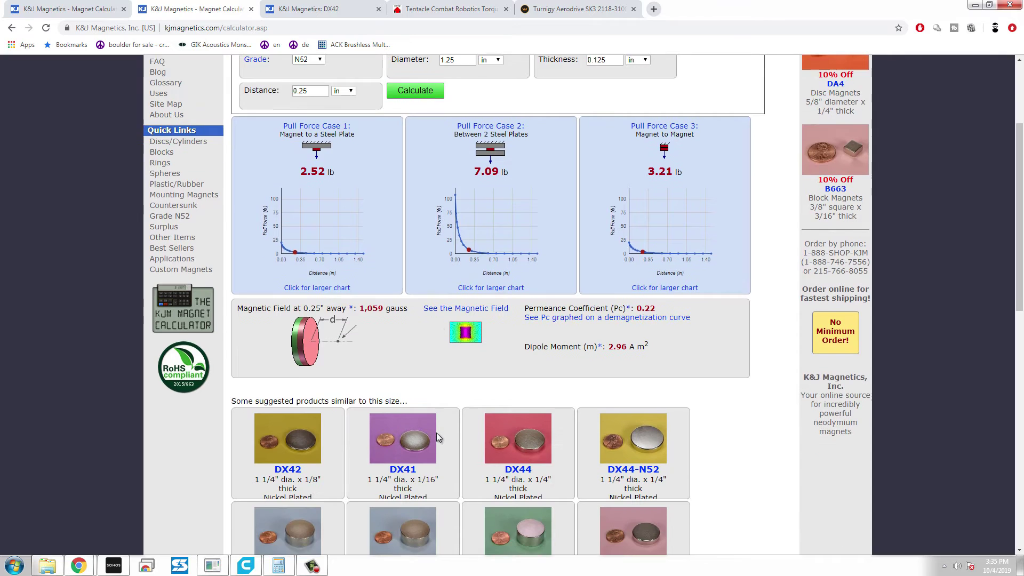
pyautogui.scroll(3, 437, 433)
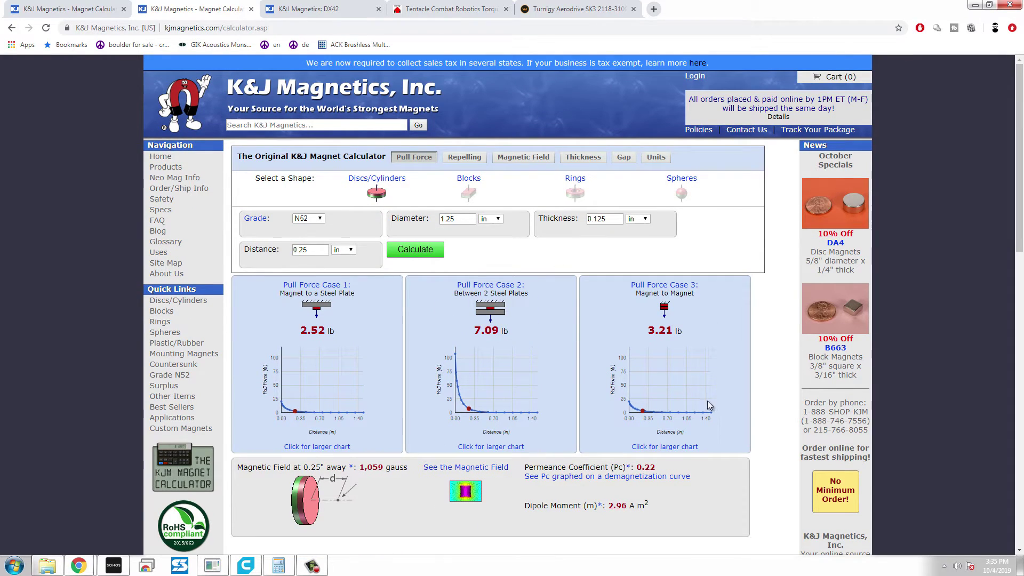
pyautogui.click(304, 6)
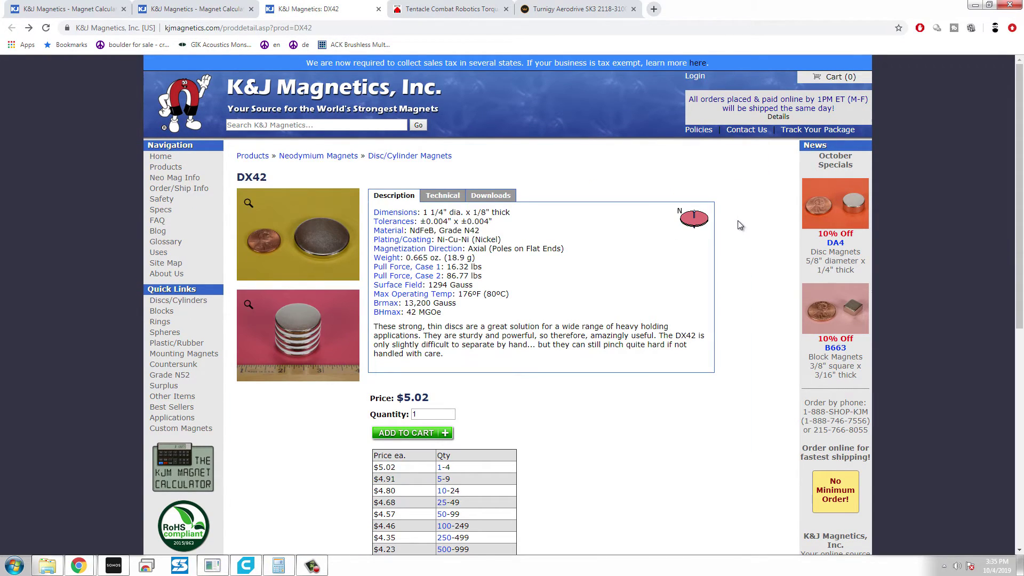
# Open the Magnetization Direction page and highlight the Axially Magnetized heading.
pyautogui.click(406, 249)
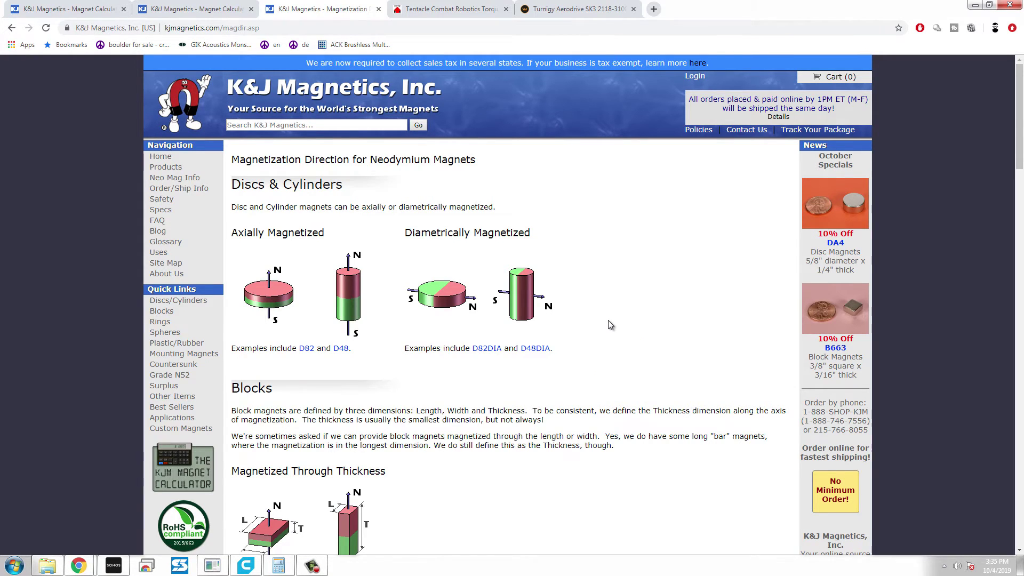
pyautogui.scroll(-1, 611, 325)
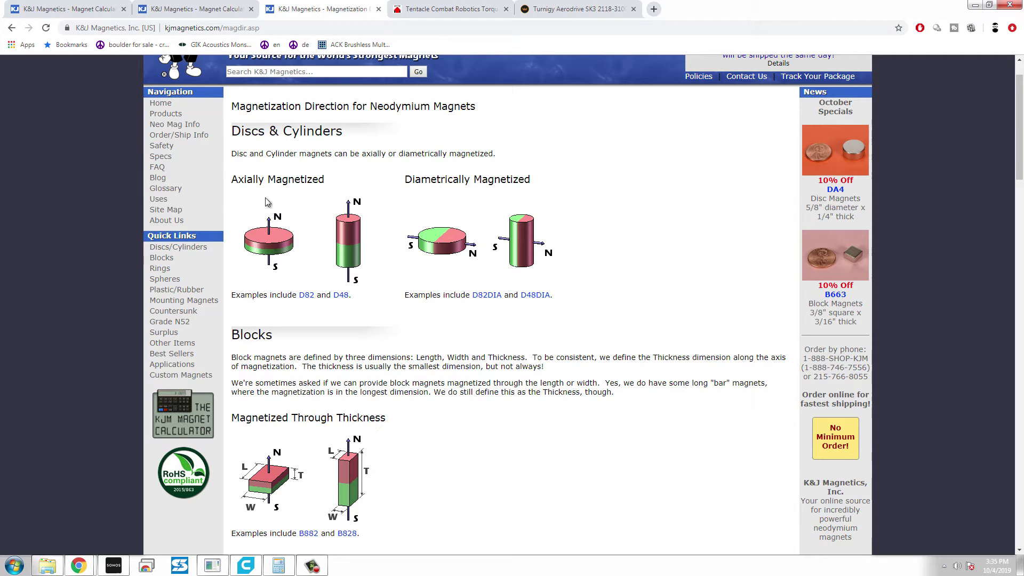
pyautogui.moveTo(230, 180); pyautogui.dragTo(324, 180)
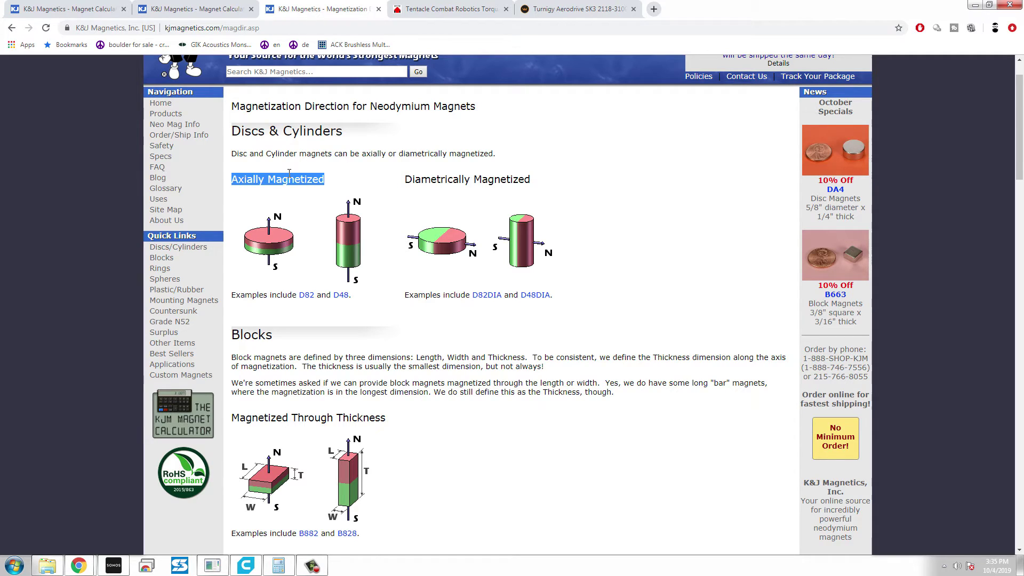
pyautogui.click(335, 246)
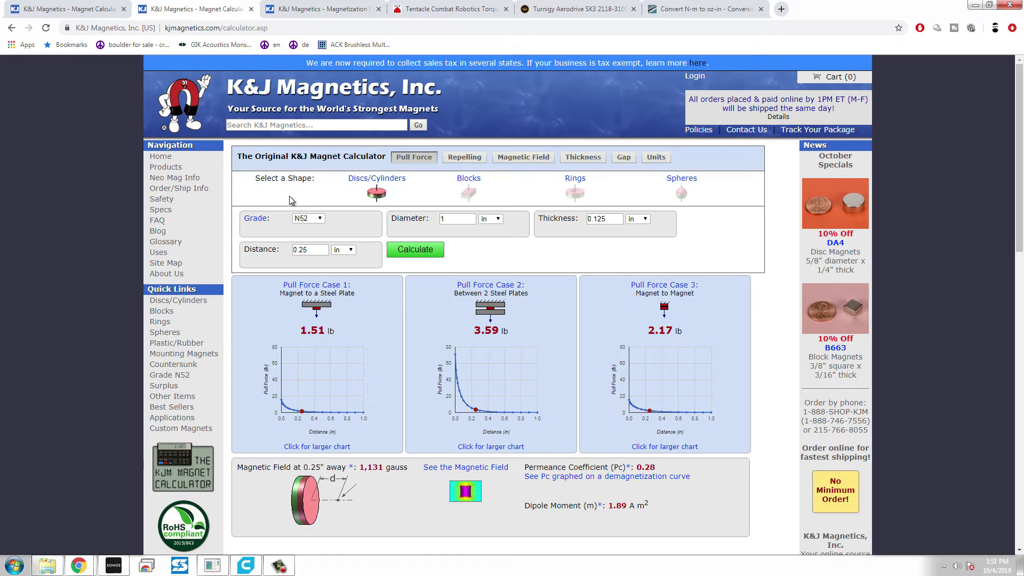
# Recalculate for a 1.25 in diameter and check the DX42 size description.
pyautogui.scroll(-1, 374, 396)
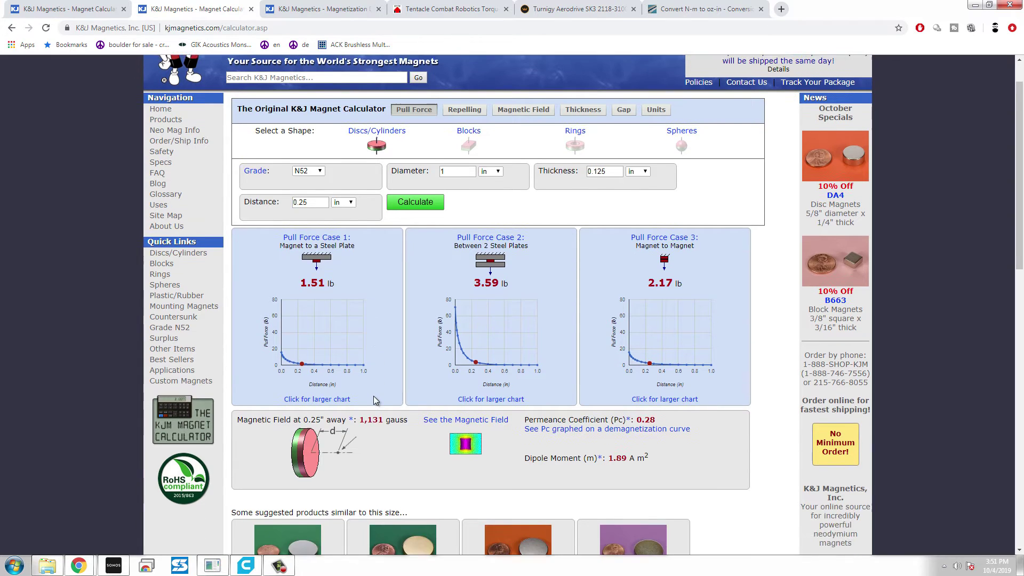
pyautogui.scroll(1, 373, 395)
pyautogui.click(455, 220)
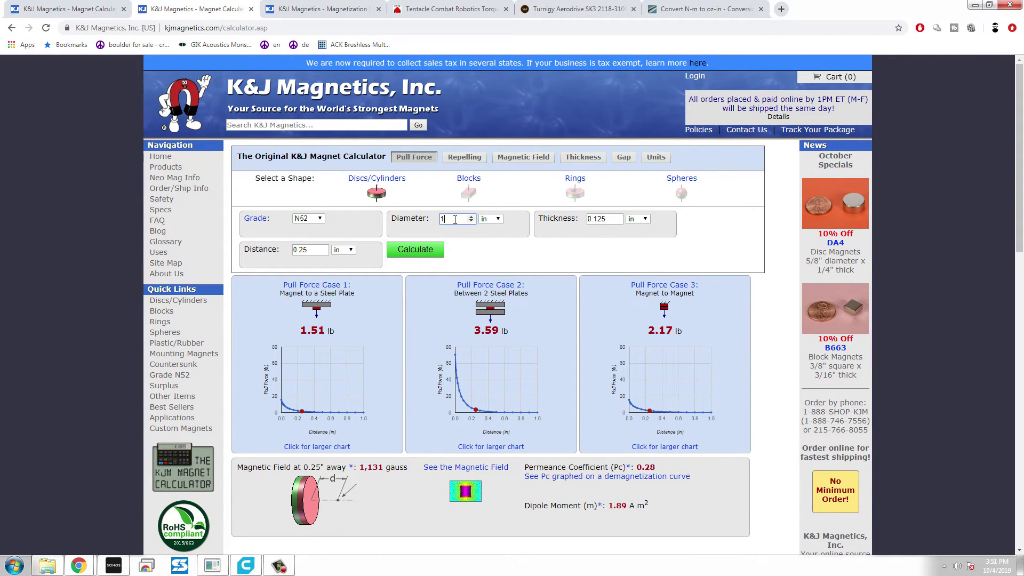
pyautogui.write('.25')
pyautogui.click(427, 250)
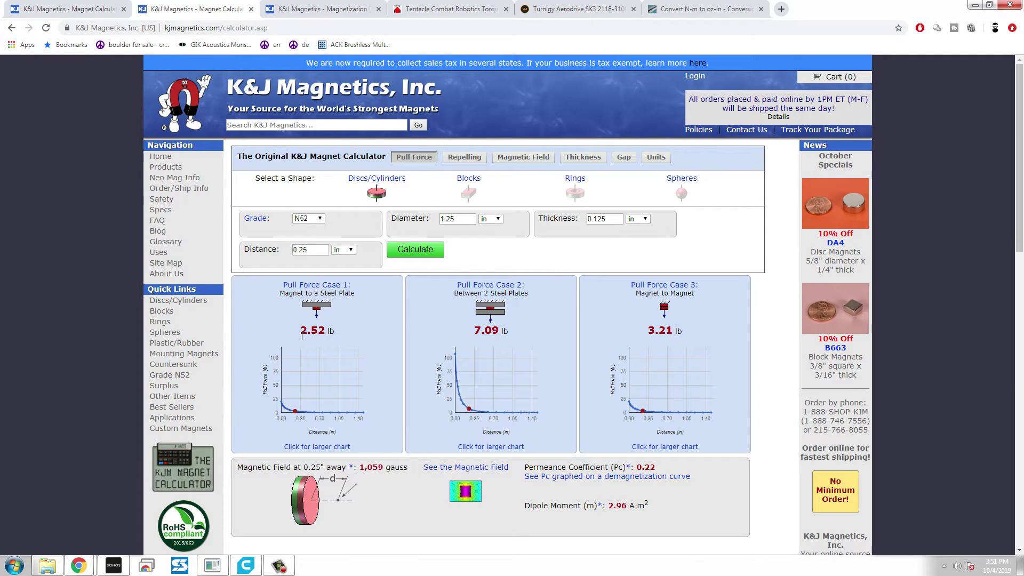
pyautogui.scroll(-5, 357, 334)
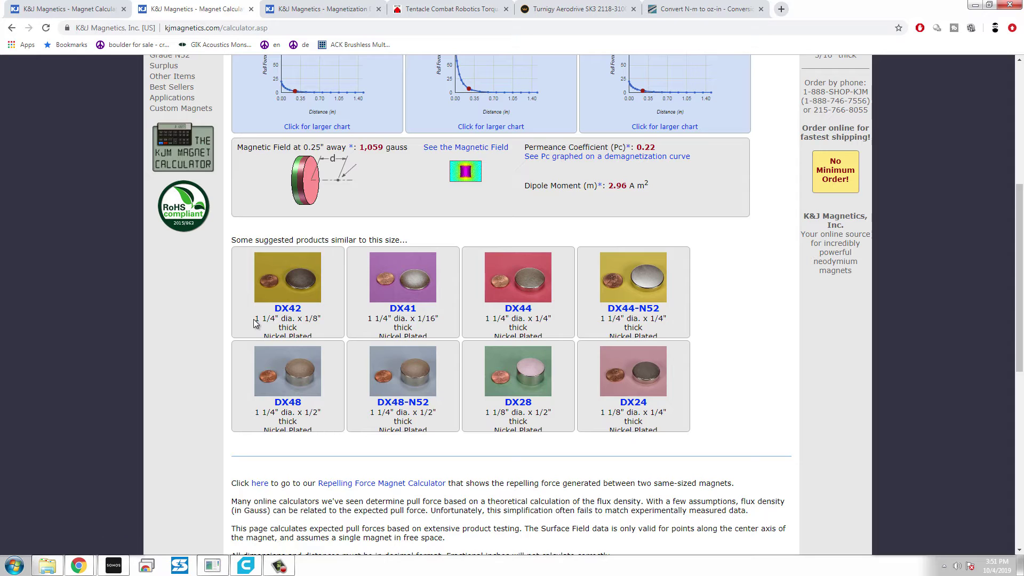
pyautogui.moveTo(255, 318); pyautogui.dragTo(283, 326)
pyautogui.click(282, 325)
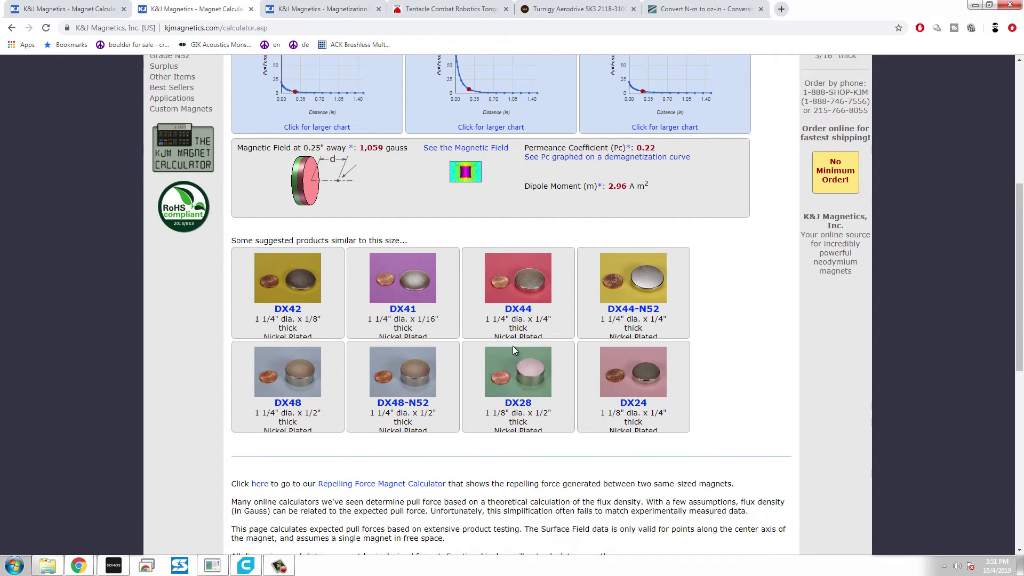
pyautogui.scroll(4, 513, 345)
pyautogui.scroll(2, 513, 346)
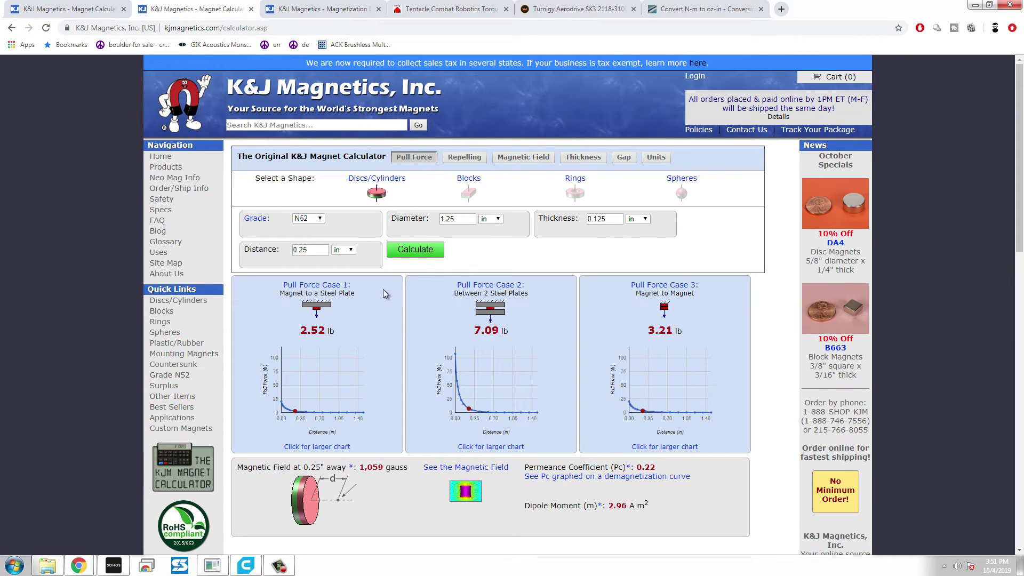
# Change the diameter to 1 in and recalculate, giving 1.51 lb Case 1 pull.
pyautogui.doubleClick(461, 220)
pyautogui.write('1')
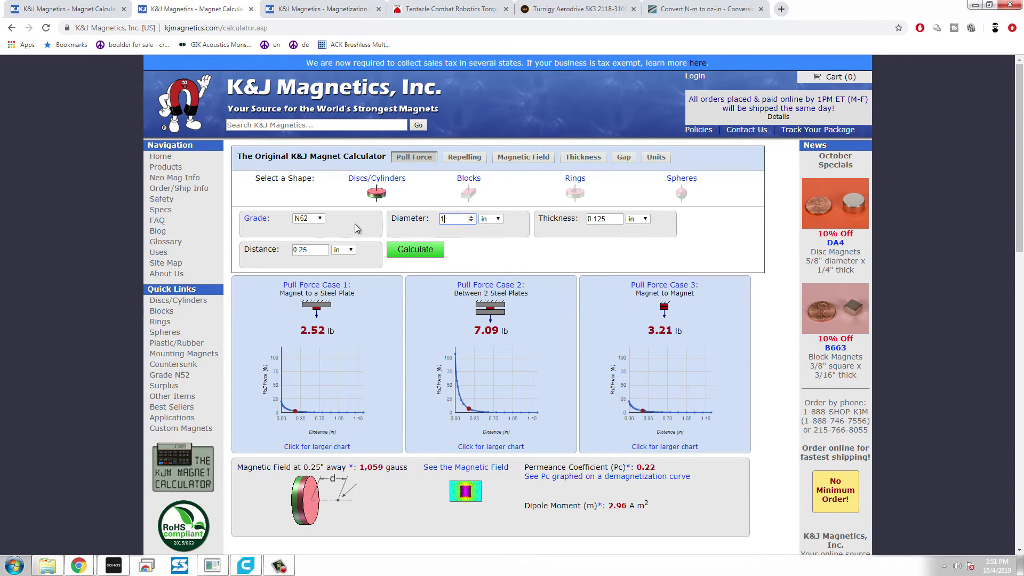
pyautogui.click(393, 249)
pyautogui.scroll(-4, 295, 337)
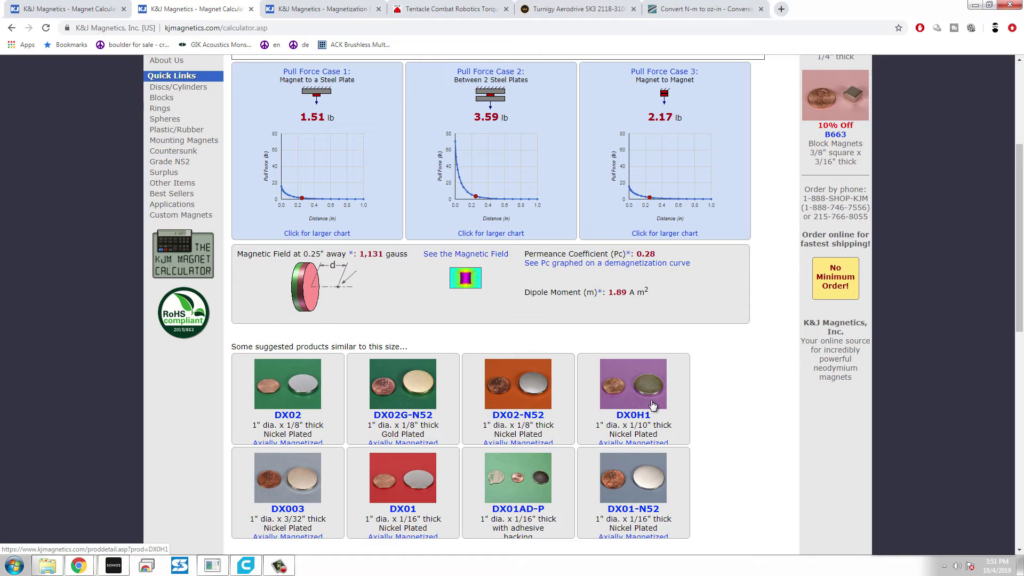
pyautogui.scroll(4, 653, 405)
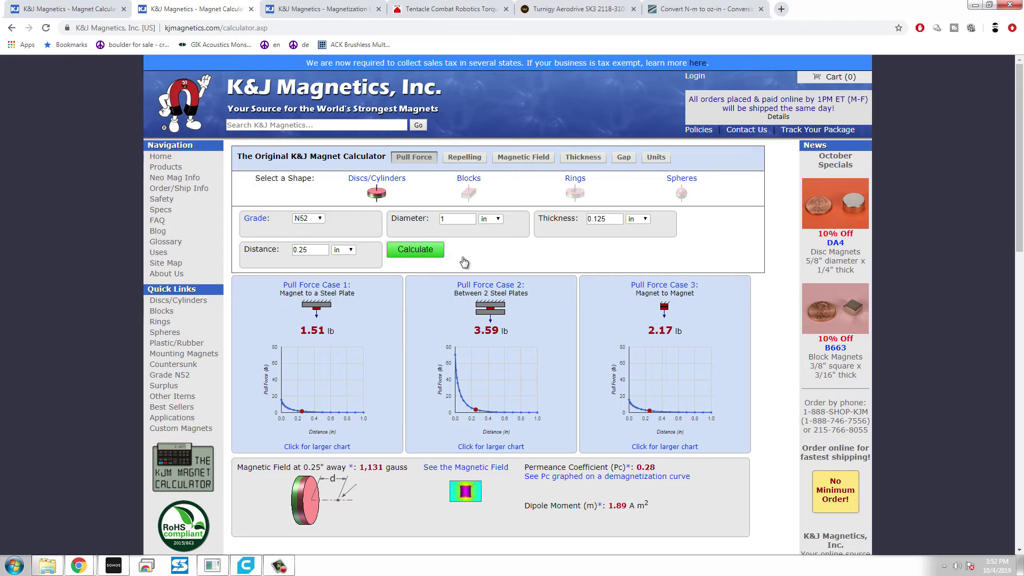
# Reload the Team Tentacle torque calculator to its defaults and review the motor value rows.
pyautogui.click(450, 9)
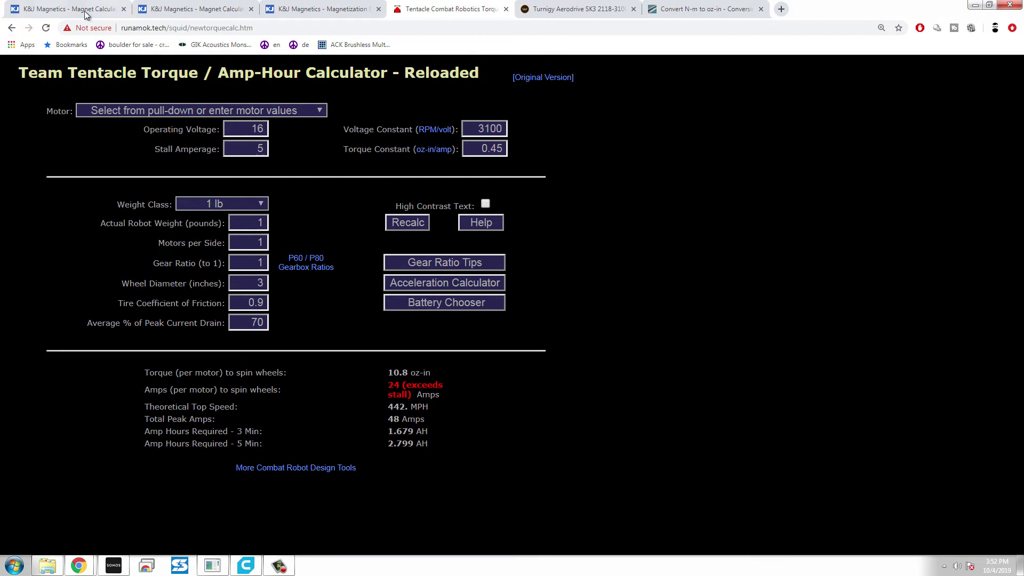
pyautogui.click(46, 28)
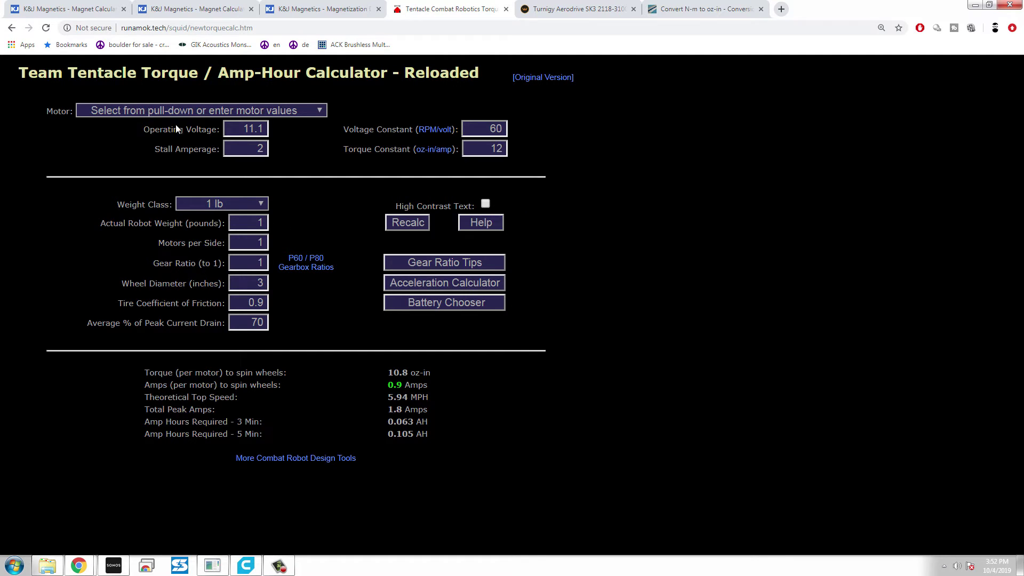
pyautogui.moveTo(144, 129); pyautogui.dragTo(540, 164)
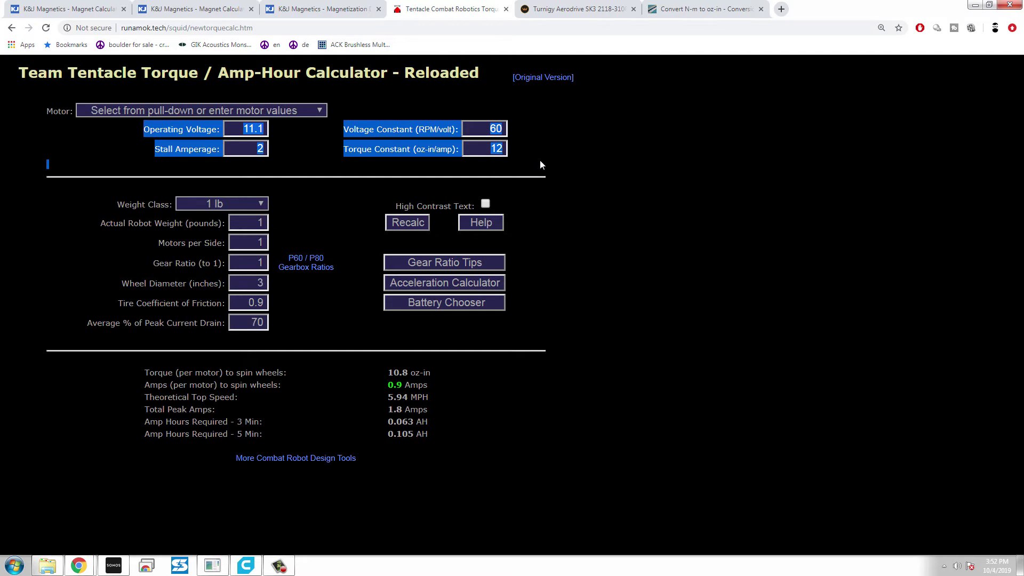
pyautogui.click(540, 164)
pyautogui.moveTo(147, 180); pyautogui.dragTo(9, 155)
pyautogui.click(17, 150)
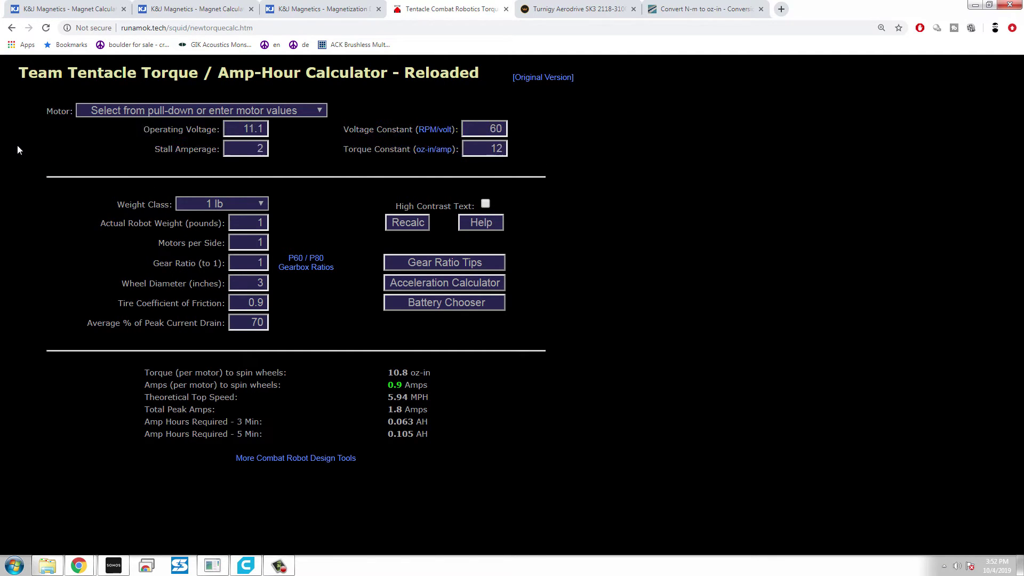
# Browse the preset motor list without choosing one, then go to the Turnigy SK3 motor page.
pyautogui.click(149, 114)
pyautogui.moveTo(317, 137); pyautogui.dragTo(328, 362)
pyautogui.moveTo(330, 366); pyautogui.dragTo(331, 130)
pyautogui.click(344, 119)
pyautogui.click(574, 9)
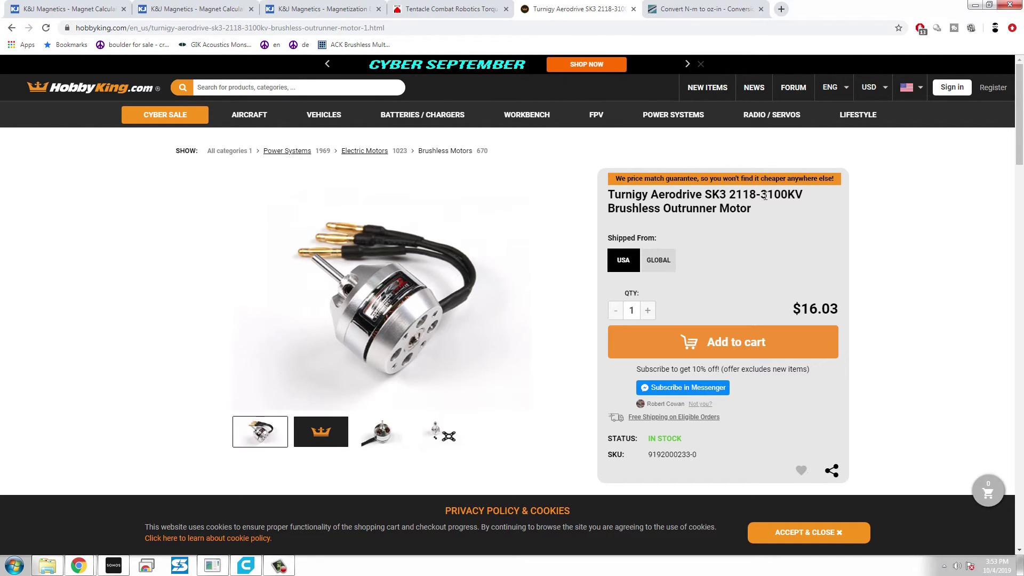
# Note the 3100KV rating and compute 16 × 3100 = 49600 in the desktop calculator.
pyautogui.moveTo(761, 194); pyautogui.dragTo(788, 194)
pyautogui.click(774, 211)
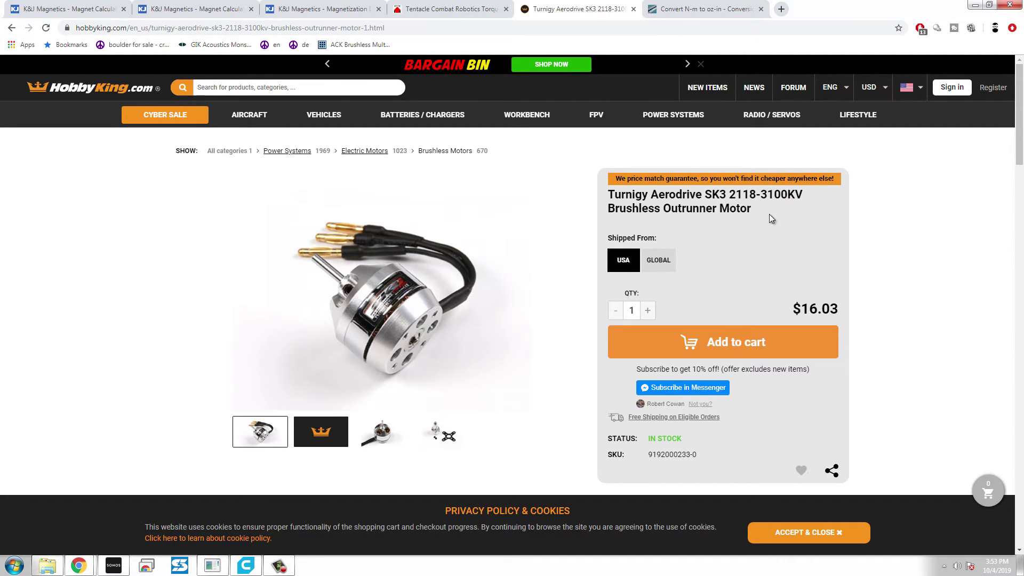
pyautogui.click(423, 441)
pyautogui.press('super+r')
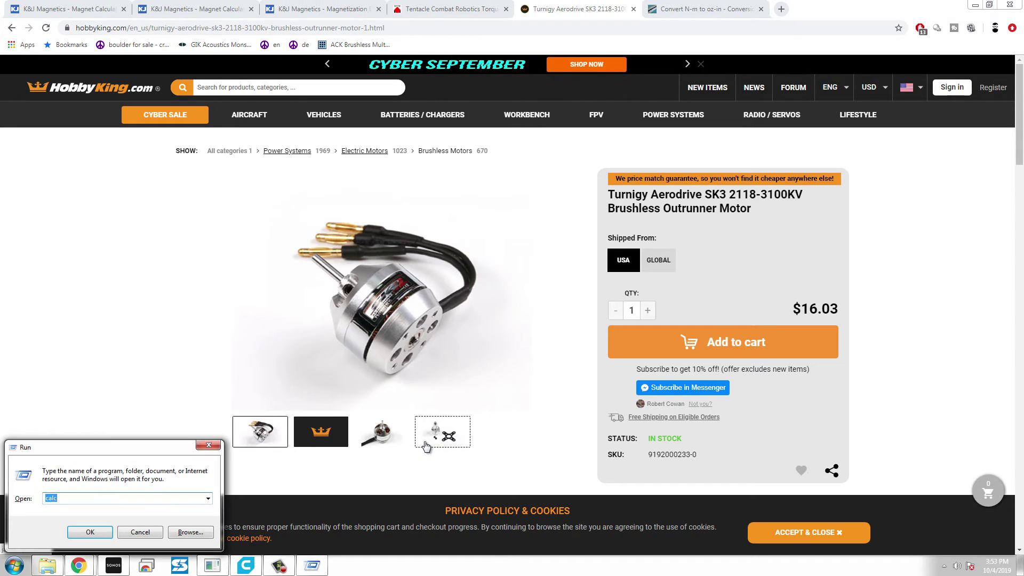
pyautogui.press('Return')
pyautogui.write('16')
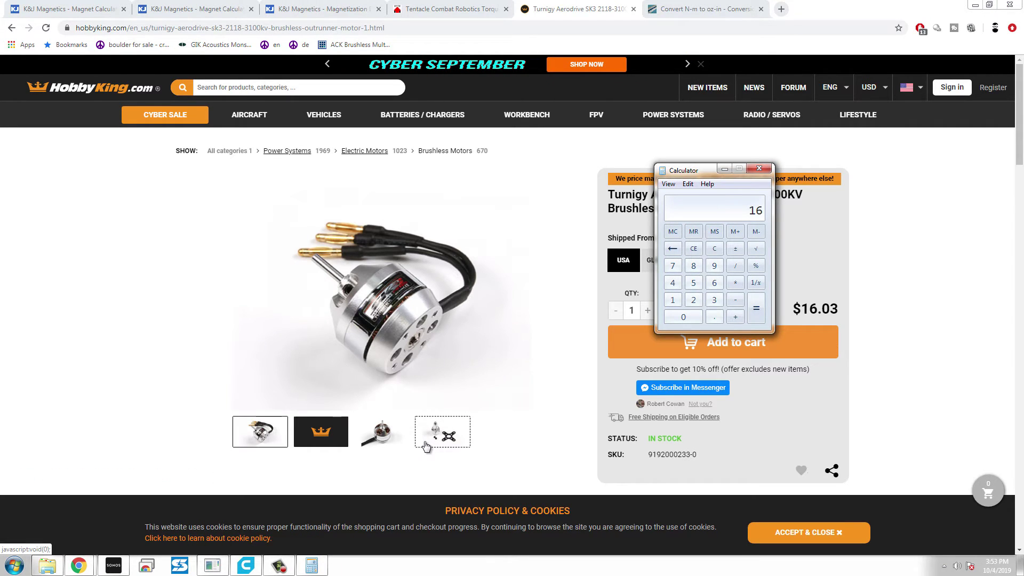
pyautogui.write('*3100=')
pyautogui.click(758, 168)
# Scroll to the motor specs and highlight the 5A max current line.
pyautogui.moveTo(760, 194); pyautogui.dragTo(784, 192)
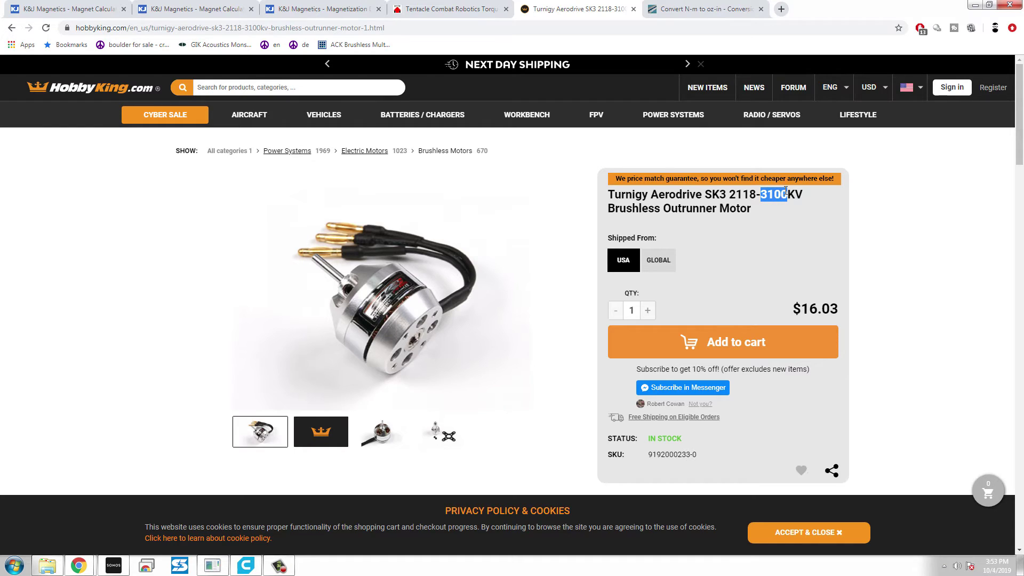
pyautogui.click(788, 232)
pyautogui.scroll(-2, 134, 315)
pyautogui.scroll(-5, 134, 314)
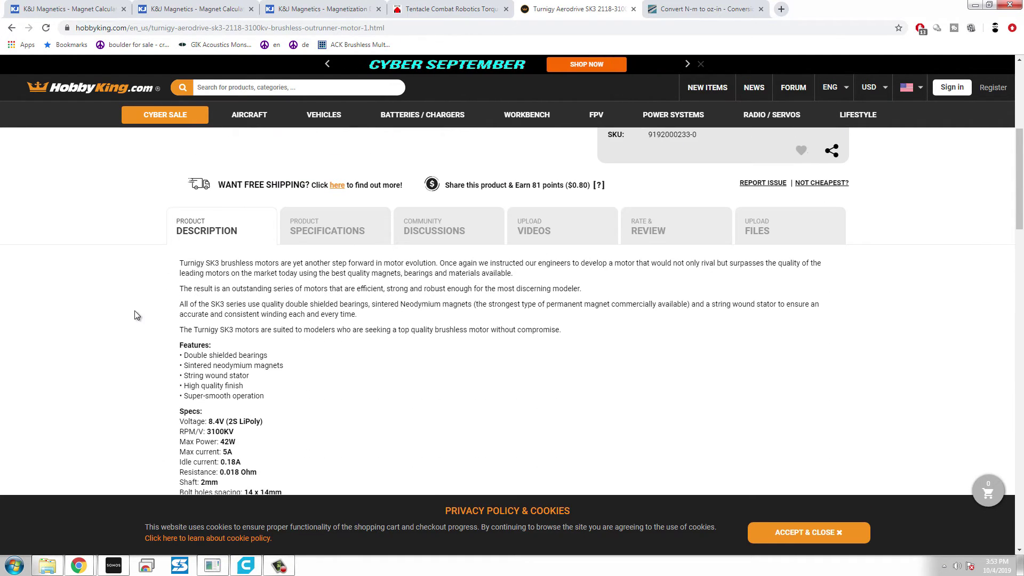
pyautogui.moveTo(237, 404); pyautogui.dragTo(178, 399)
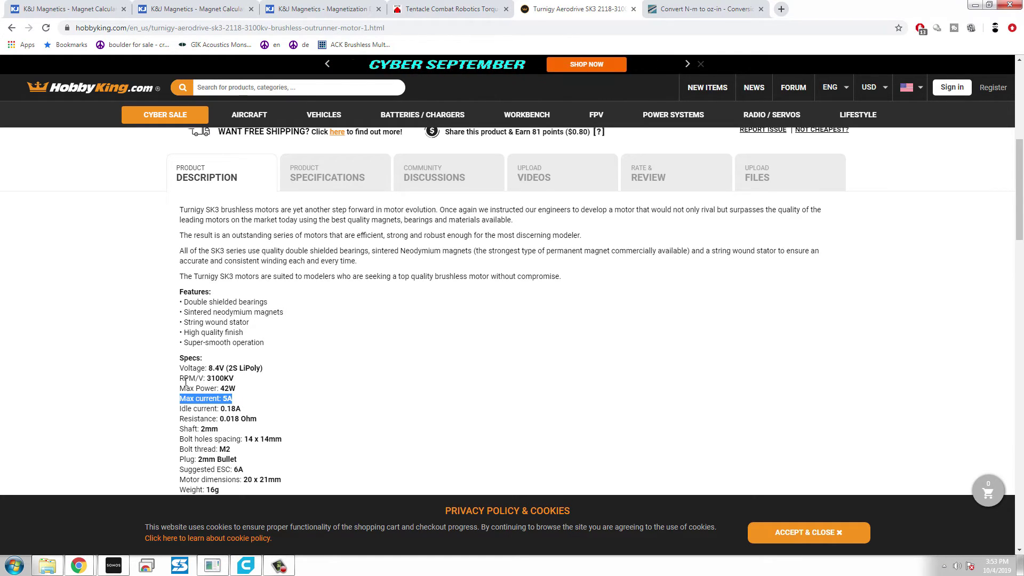
pyautogui.scroll(-1, 186, 355)
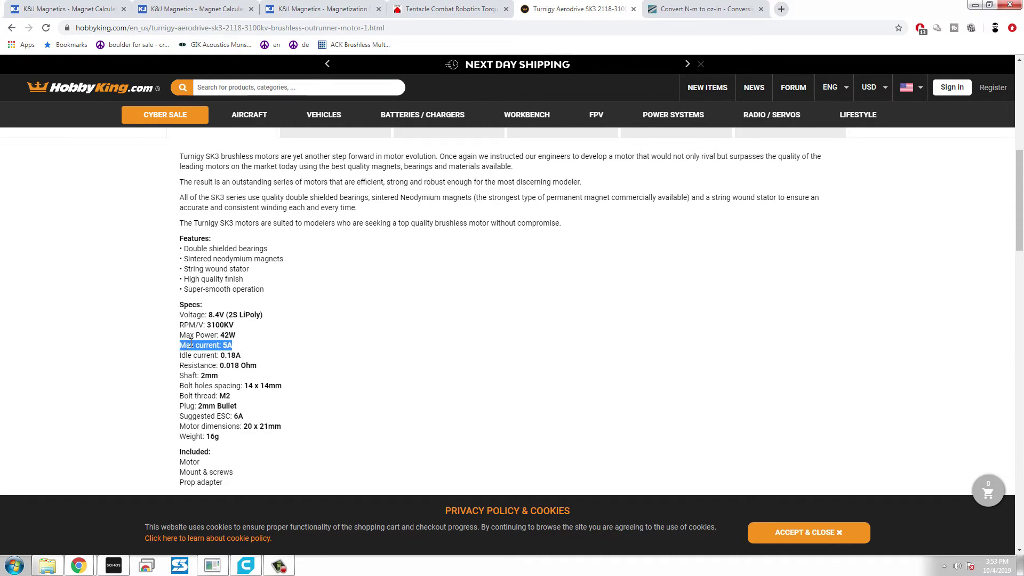
# Enter 16 V operating voltage, 5 A stall amperage and 3100 RPM/volt voltage constant.
pyautogui.click(424, 10)
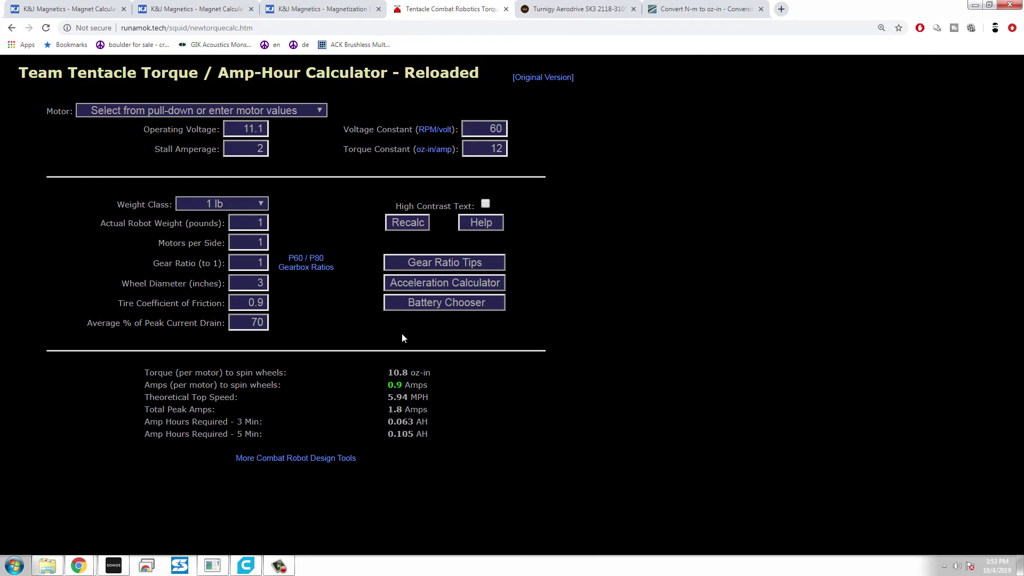
pyautogui.doubleClick(232, 129)
pyautogui.write('16')
pyautogui.click(241, 149)
pyautogui.doubleClick(241, 148)
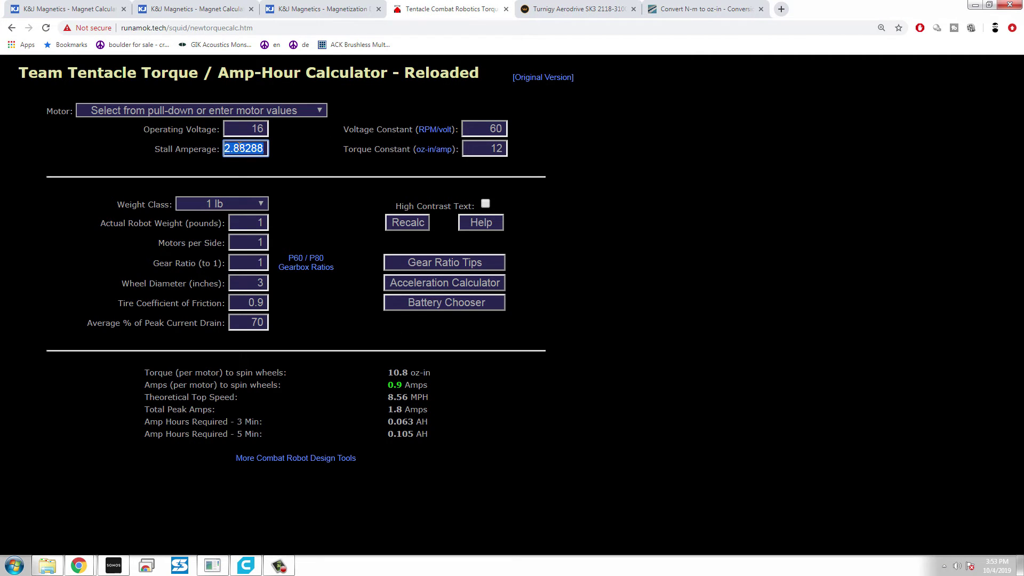
pyautogui.write('5')
pyautogui.click(333, 152)
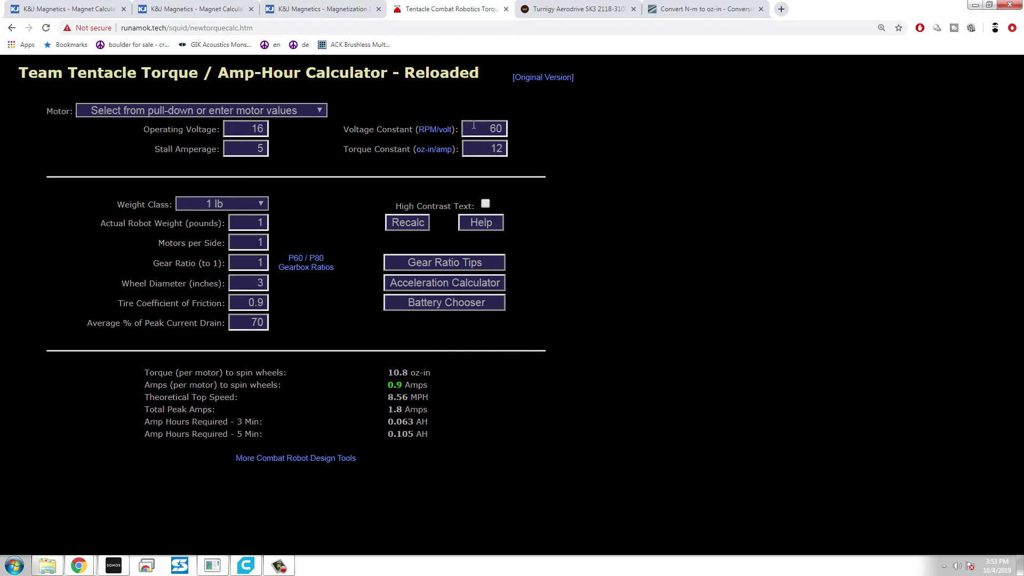
pyautogui.doubleClick(474, 125)
pyautogui.write('3100')
pyautogui.click(464, 160)
pyautogui.doubleClick(480, 152)
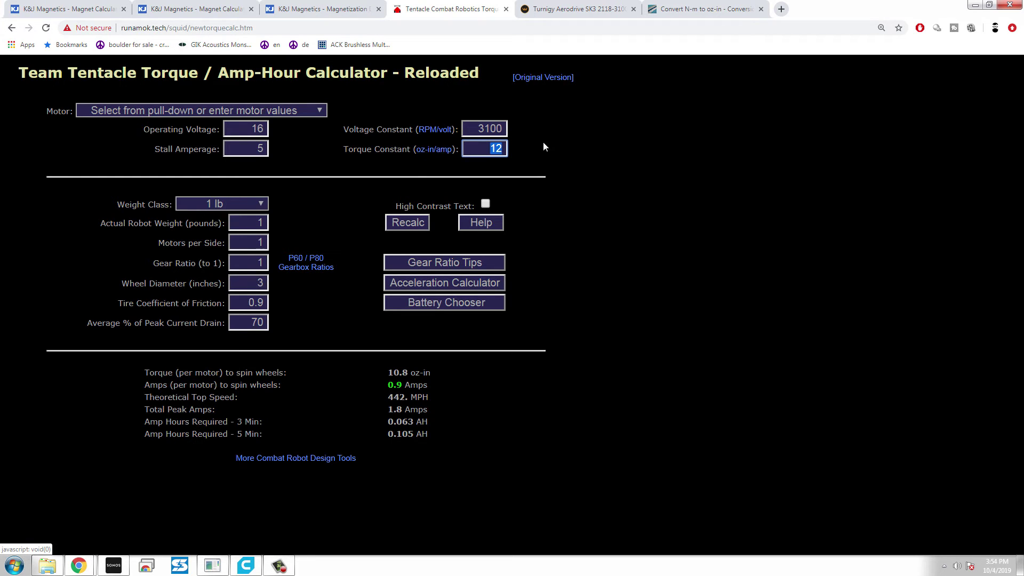
pyautogui.click(519, 8)
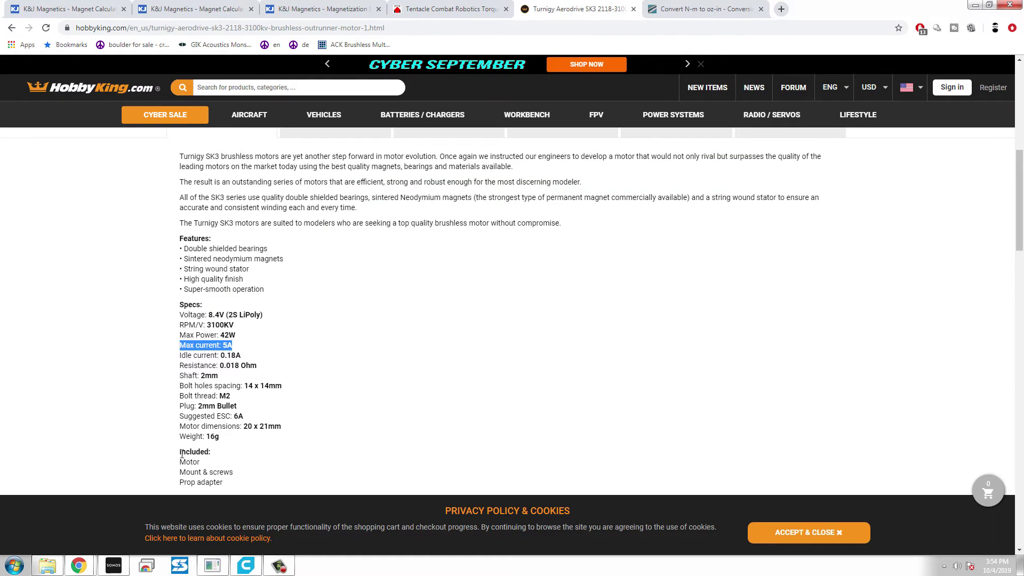
# In the desktop calculator compute 3100 × 3.14 = 9734, then 30 / 9734.
pyautogui.moveTo(164, 233); pyautogui.dragTo(288, 462)
pyautogui.click(288, 462)
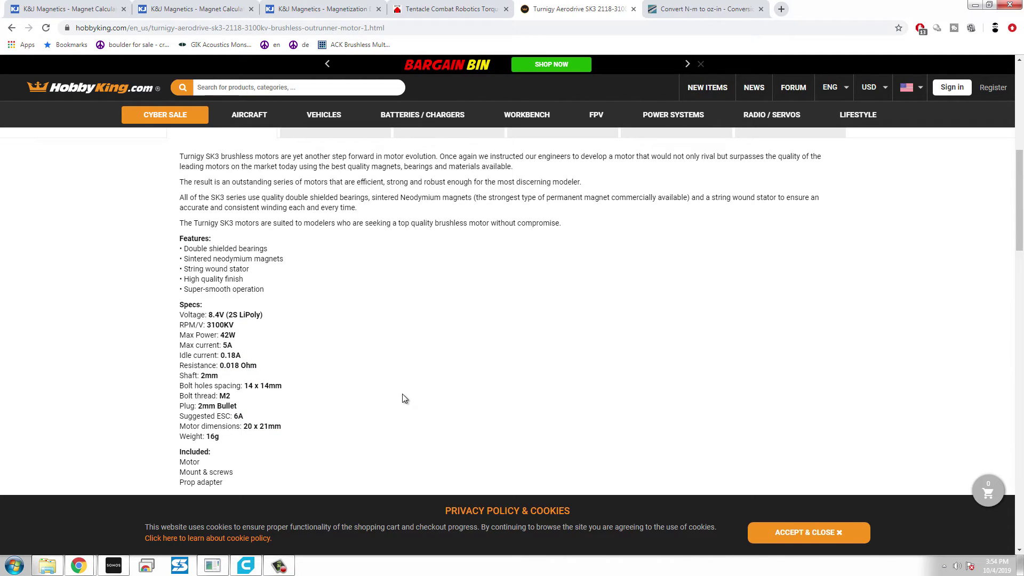
pyautogui.press('super+r')
pyautogui.write('calc')
pyautogui.press('Return')
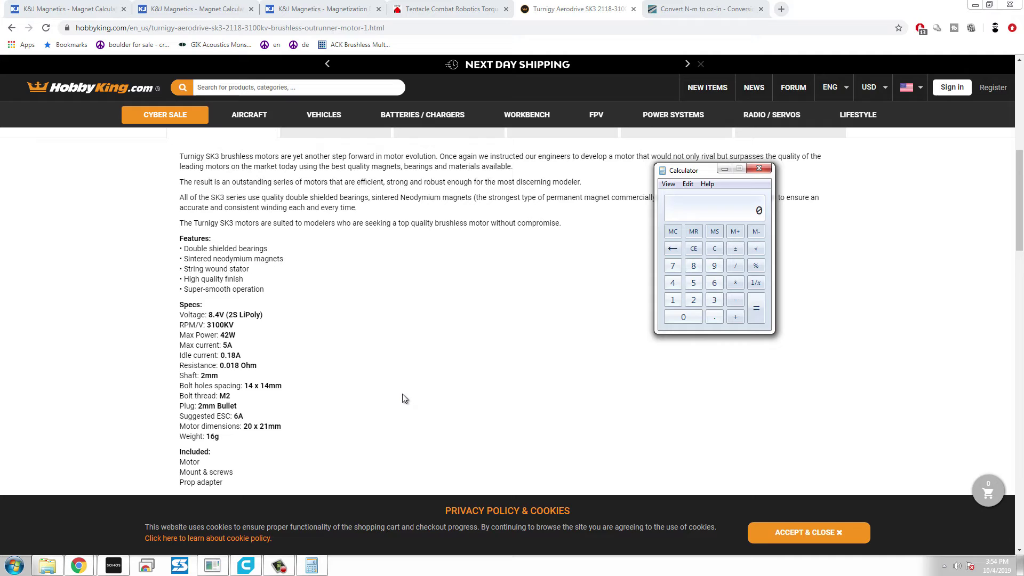
pyautogui.write('31')
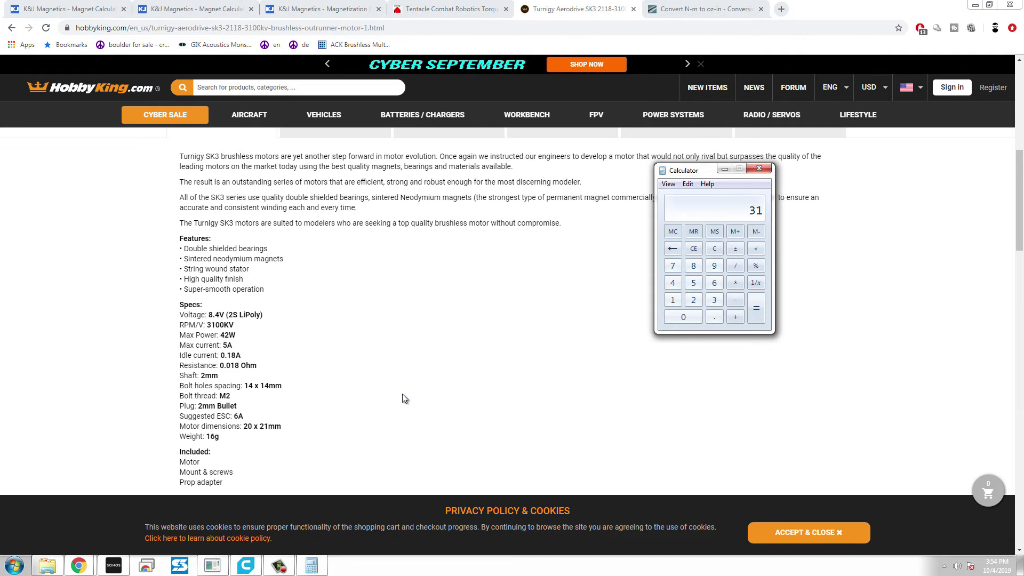
pyautogui.write('00 * 3.14')
pyautogui.press('Return')
pyautogui.click(692, 250)
pyautogui.write('30/97')
pyautogui.write('34')
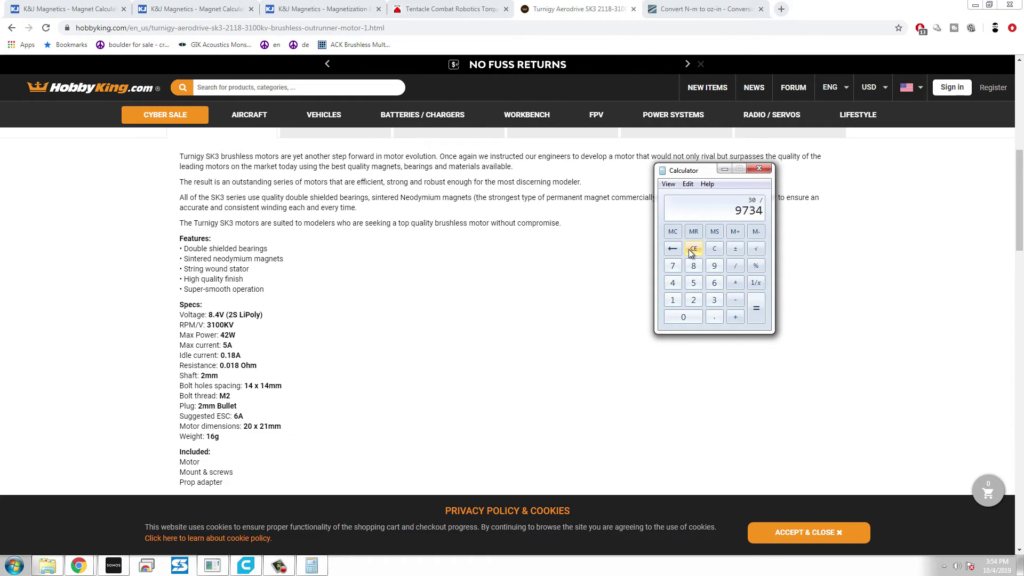
pyautogui.press('Return')
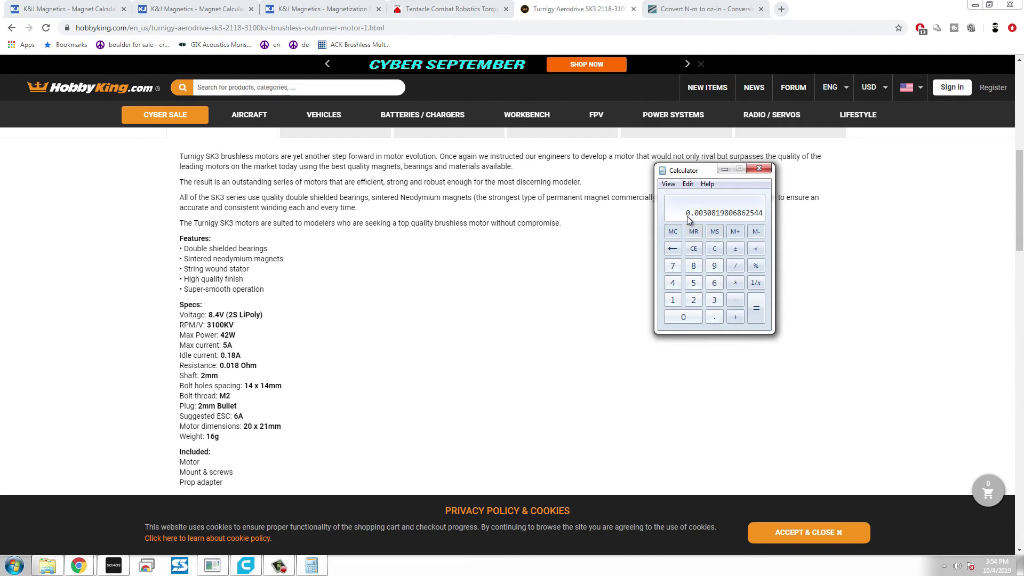
# Convert 0.00308 N-m to about 0.436 oz-in on the converter page.
pyautogui.click(739, 15)
pyautogui.click(188, 206)
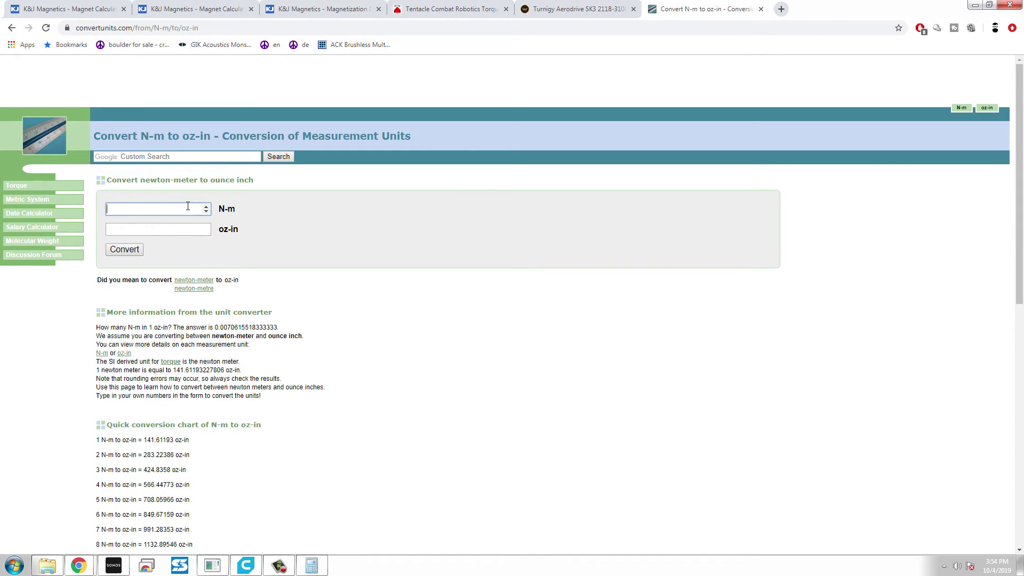
pyautogui.write('0.00308')
pyautogui.click(127, 250)
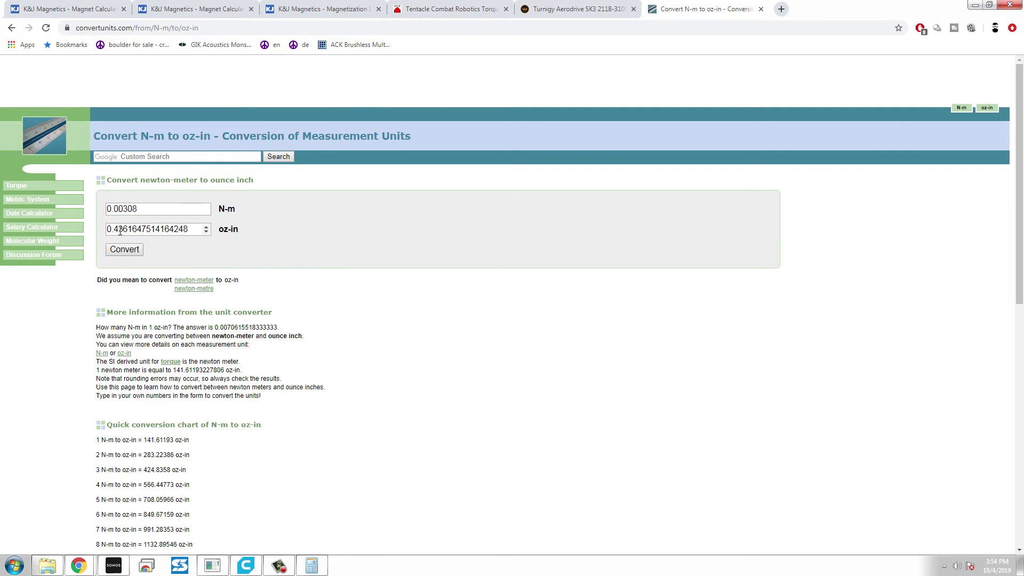
pyautogui.moveTo(114, 230); pyautogui.dragTo(128, 230)
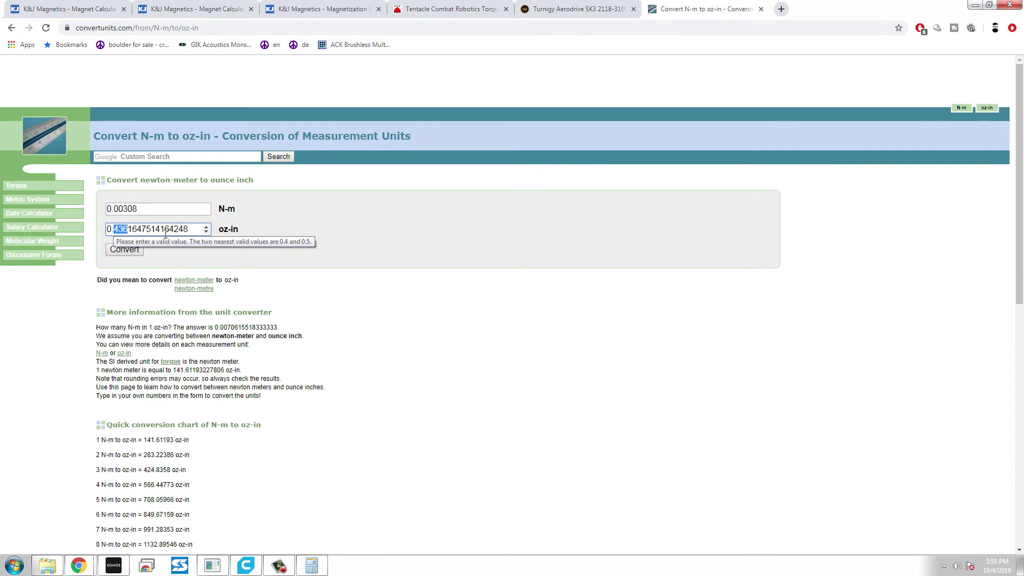
pyautogui.click(432, 9)
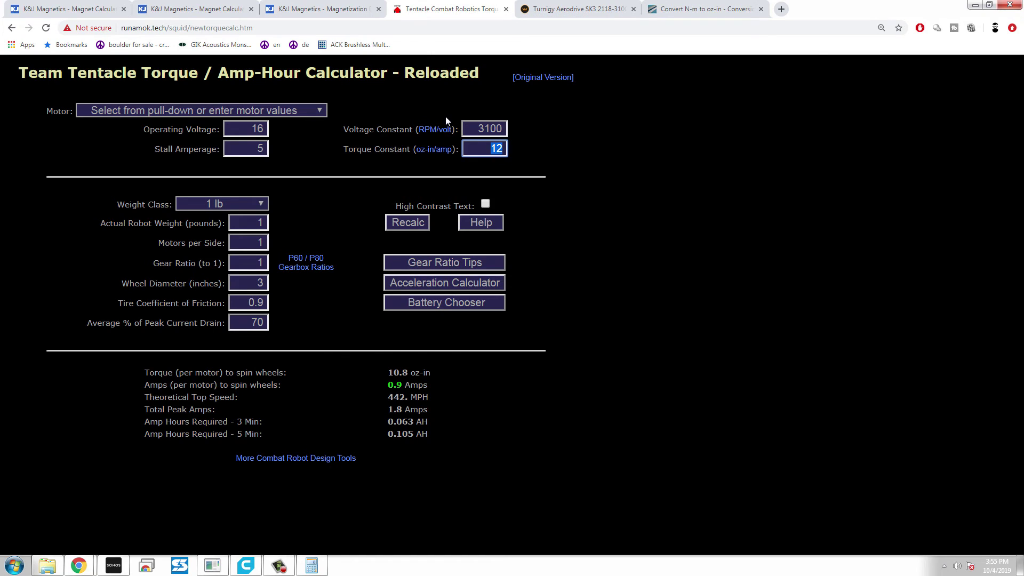
# Set torque constant 0.436, the 3 lb weight class and a 13 lb robot weight.
pyautogui.write('0.436')
pyautogui.click(669, 159)
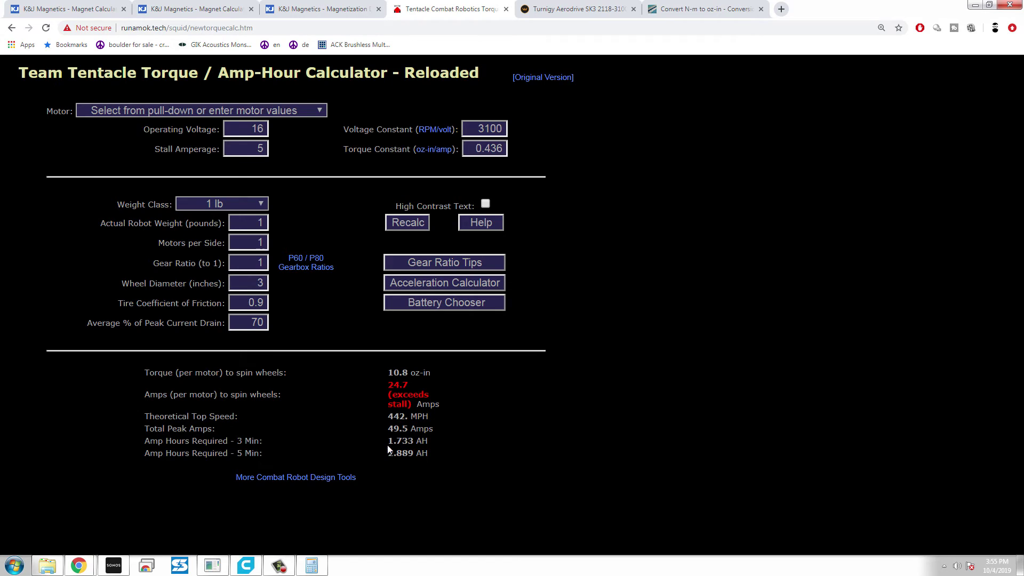
pyautogui.click(223, 204)
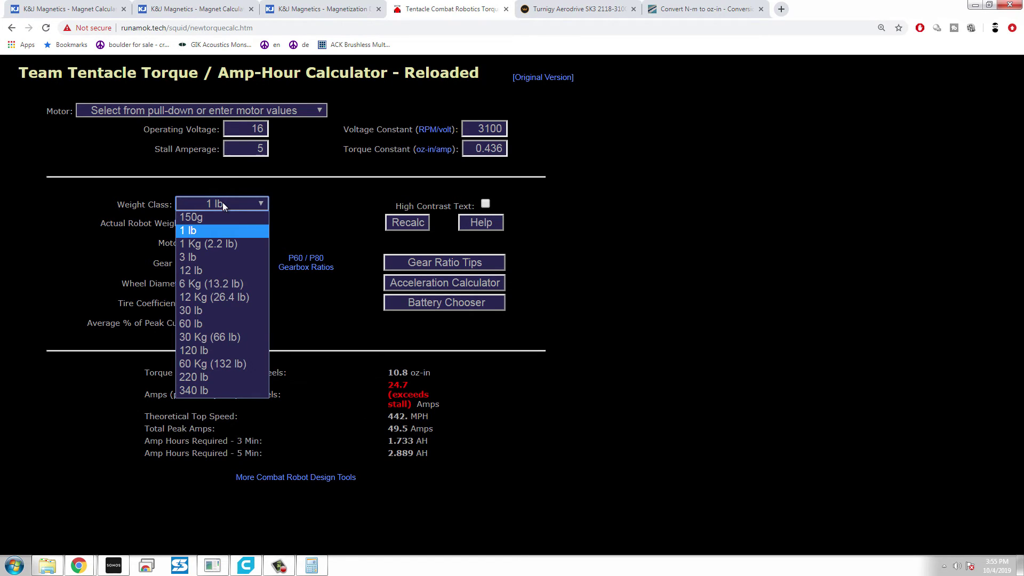
pyautogui.click(217, 256)
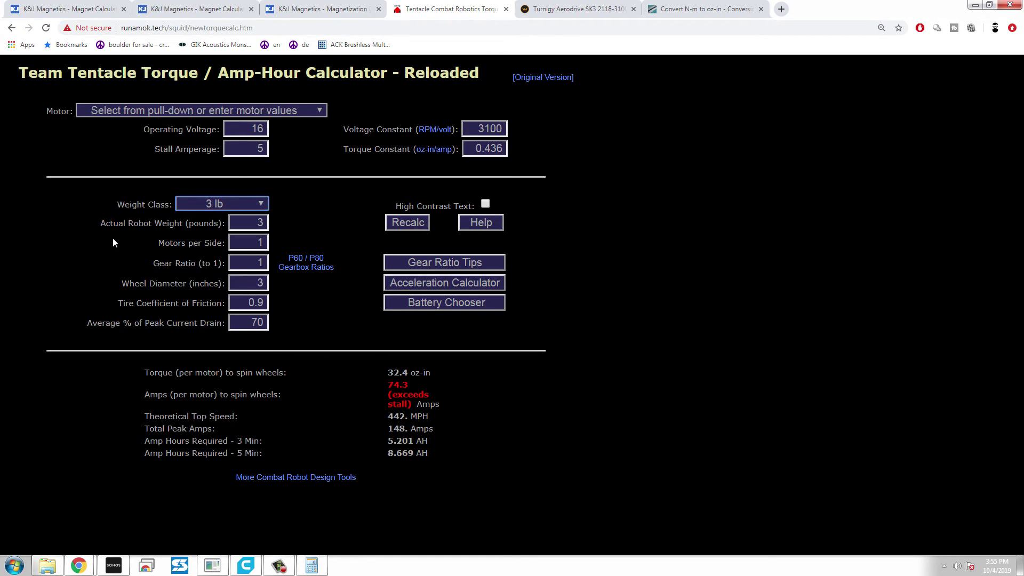
pyautogui.tripleClick(134, 225)
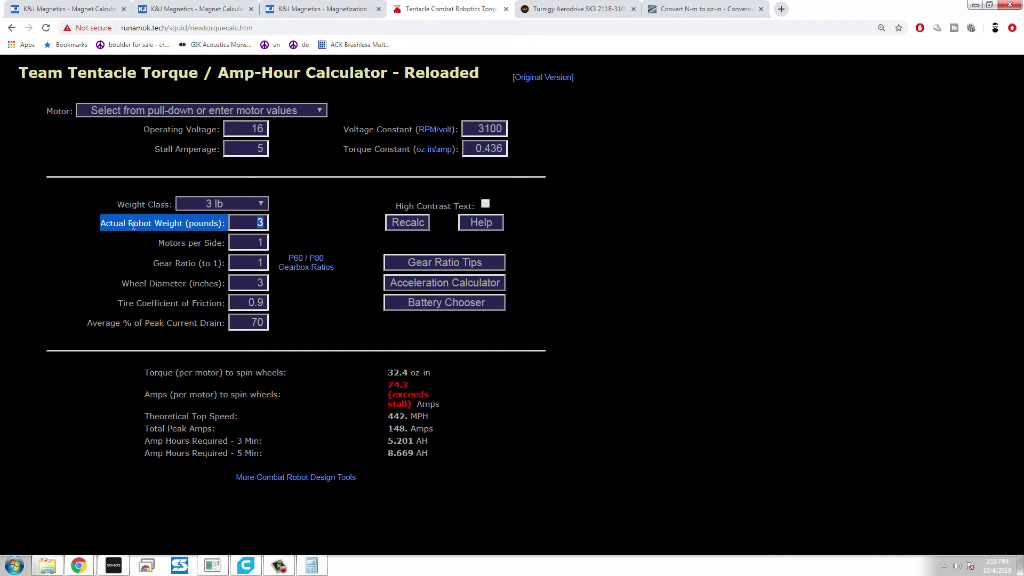
pyautogui.click(235, 223)
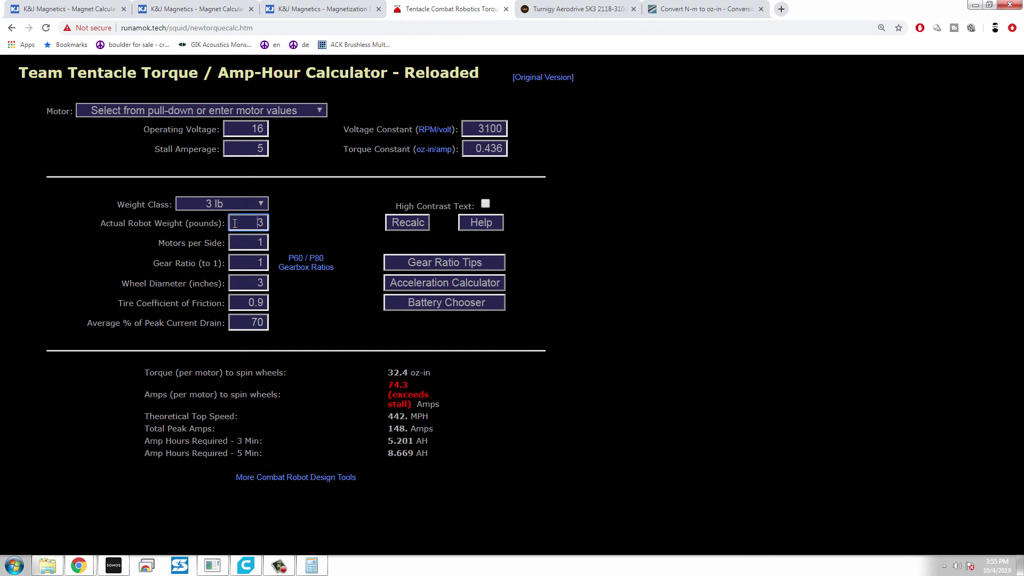
pyautogui.click(279, 222)
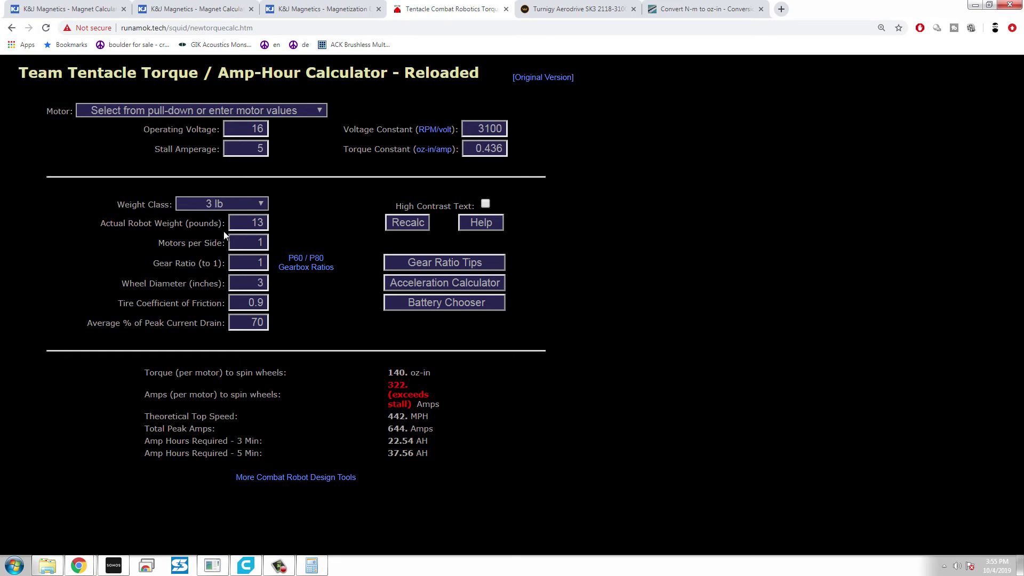
pyautogui.click(263, 242)
pyautogui.doubleClick(239, 262)
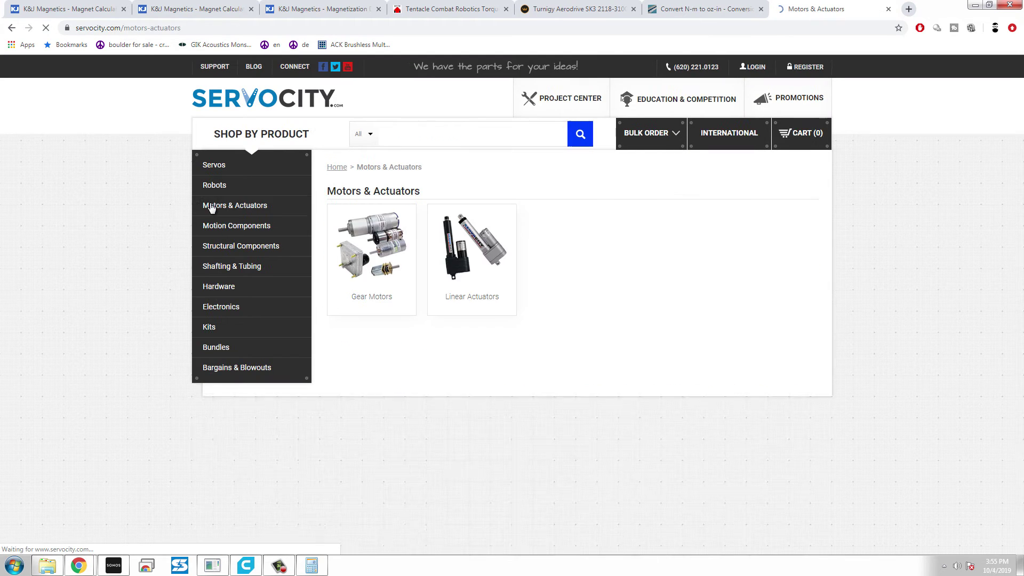
# Copy the 84:1 ratio from the 142 RPM Premium Planetary motor specs into Gear Ratio.
pyautogui.click(368, 245)
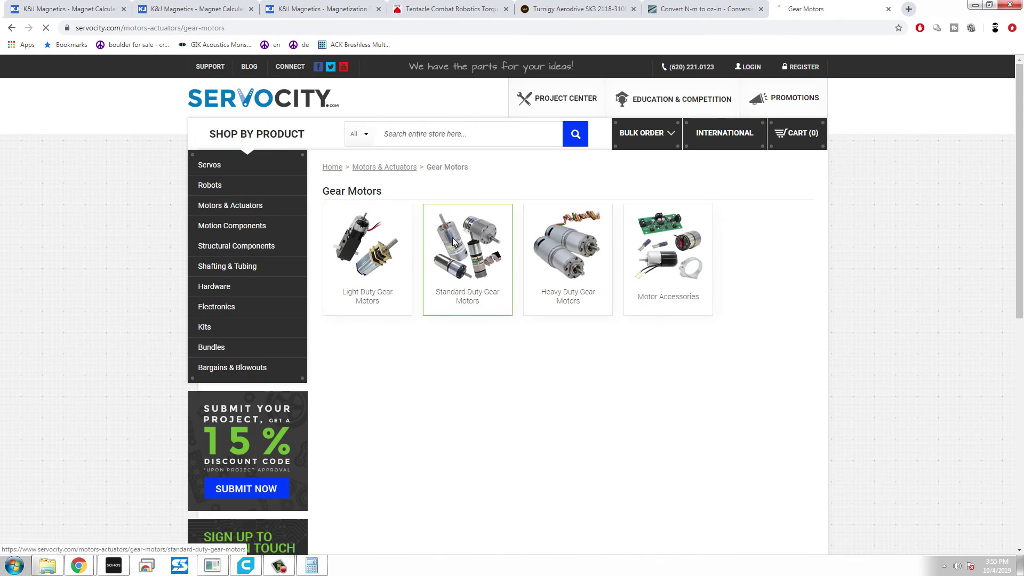
pyautogui.click(455, 243)
pyautogui.click(645, 238)
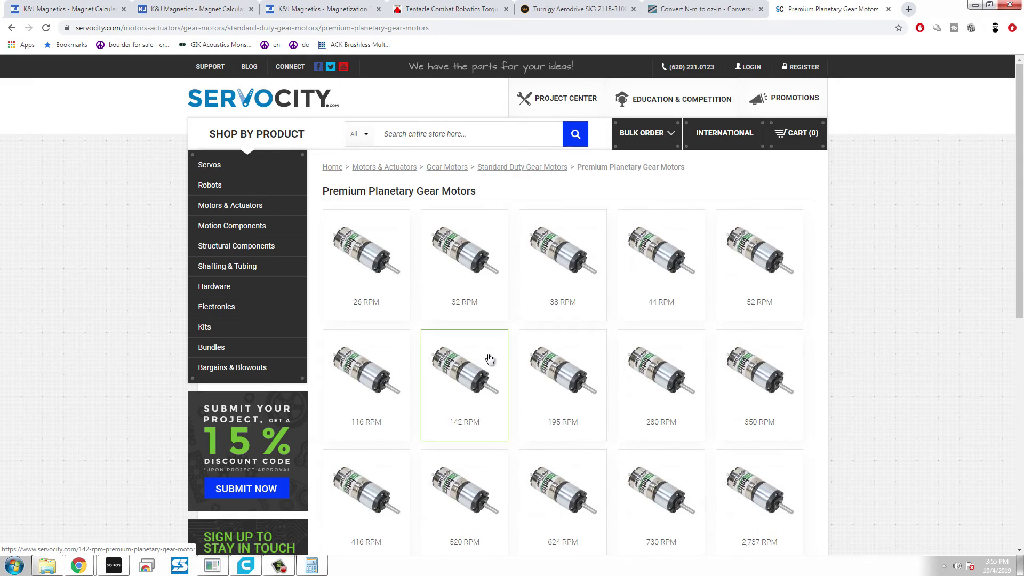
pyautogui.click(483, 360)
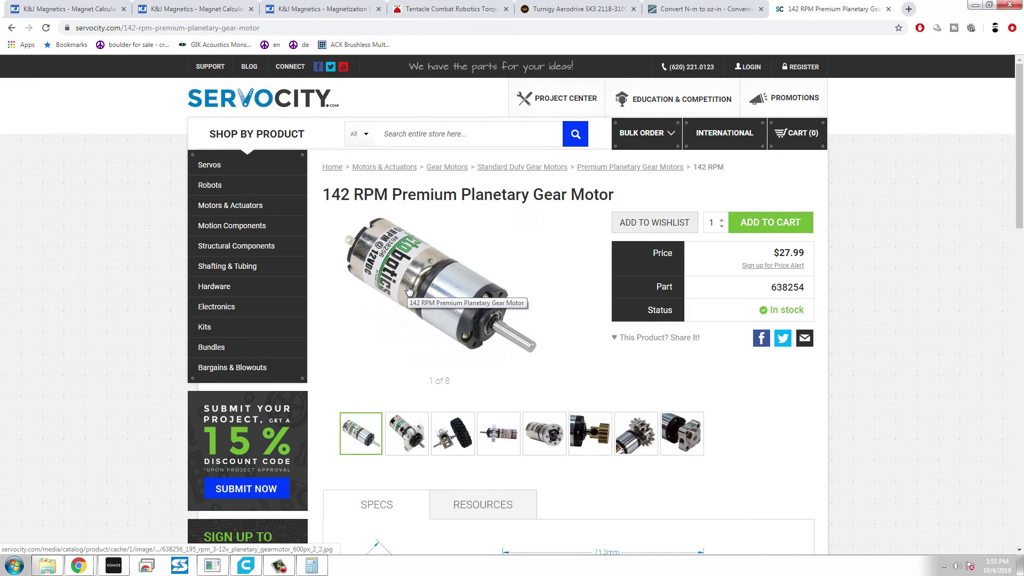
pyautogui.scroll(-4, 408, 290)
pyautogui.scroll(-2, 407, 287)
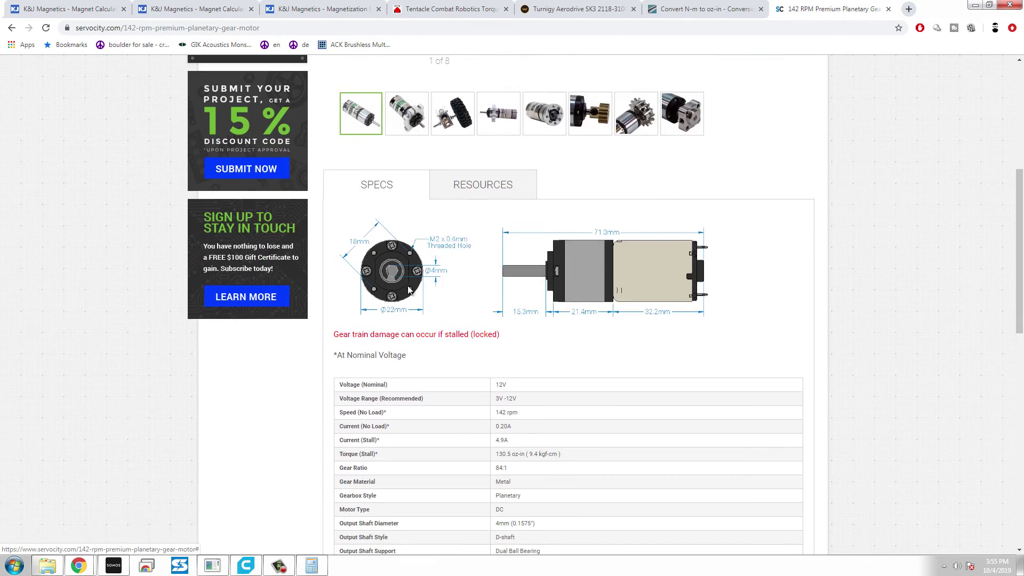
pyautogui.doubleClick(499, 467)
pyautogui.hotkey('ctrl', 'c')
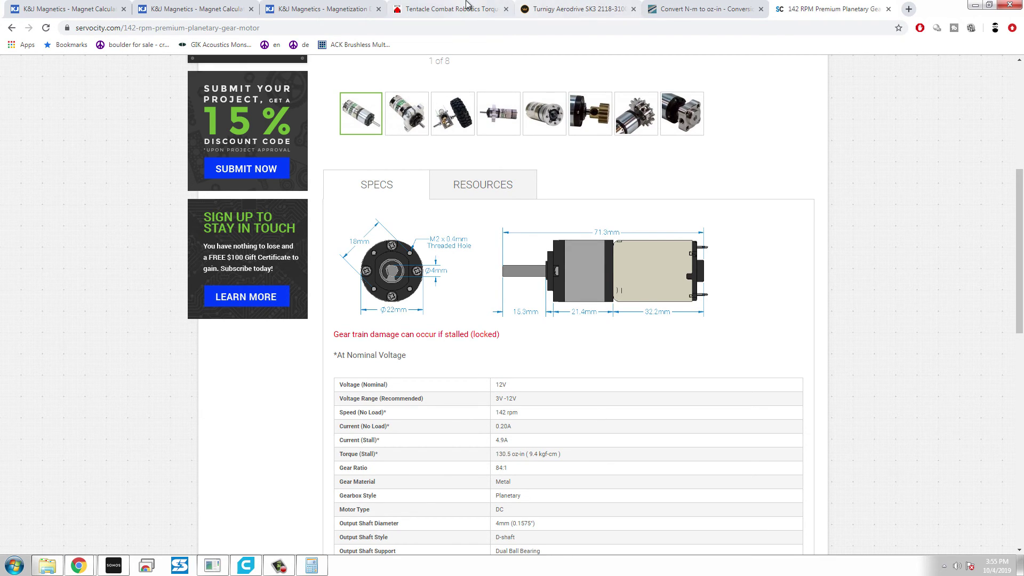
pyautogui.click(451, 9)
pyautogui.hotkey('ctrl', 'v')
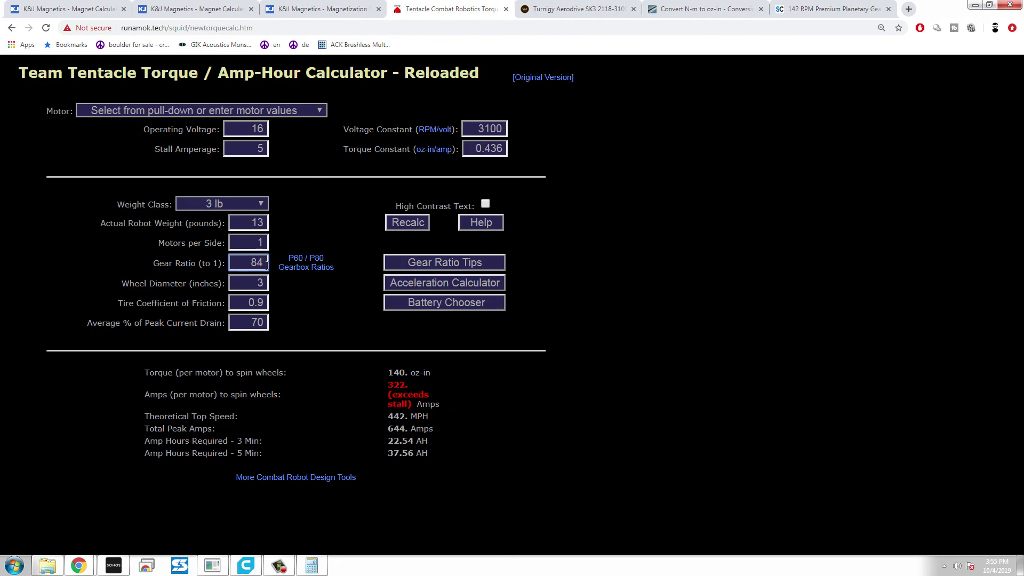
pyautogui.click(305, 305)
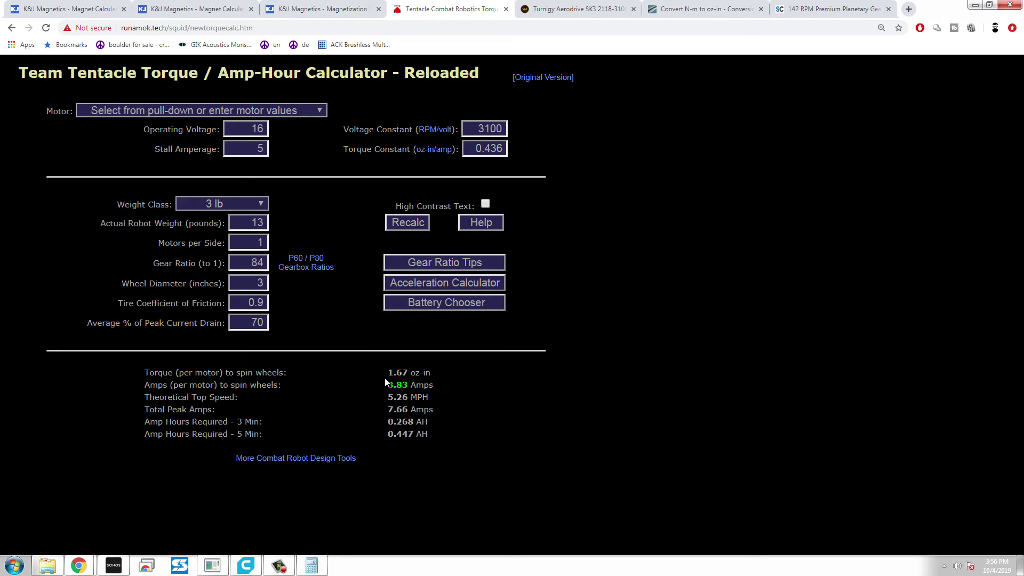
# Change the Wheel Diameter to 2.875 inches and recalculate.
pyautogui.moveTo(385, 377); pyautogui.dragTo(471, 434)
pyautogui.click(222, 246)
pyautogui.moveTo(249, 285); pyautogui.dragTo(282, 280)
pyautogui.write('2.875')
pyautogui.click(282, 280)
# Review the results: 3.67 A per motor, 5.05 MPH top speed, 7.34 A total peak.
pyautogui.tripleClick(191, 304)
pyautogui.click(191, 304)
pyautogui.tripleClick(163, 322)
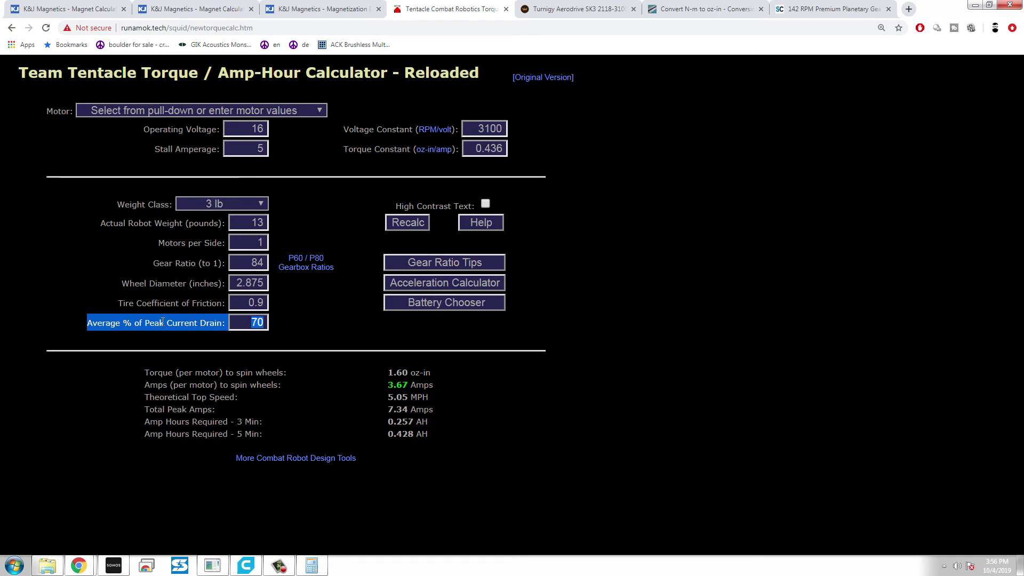
pyautogui.click(257, 323)
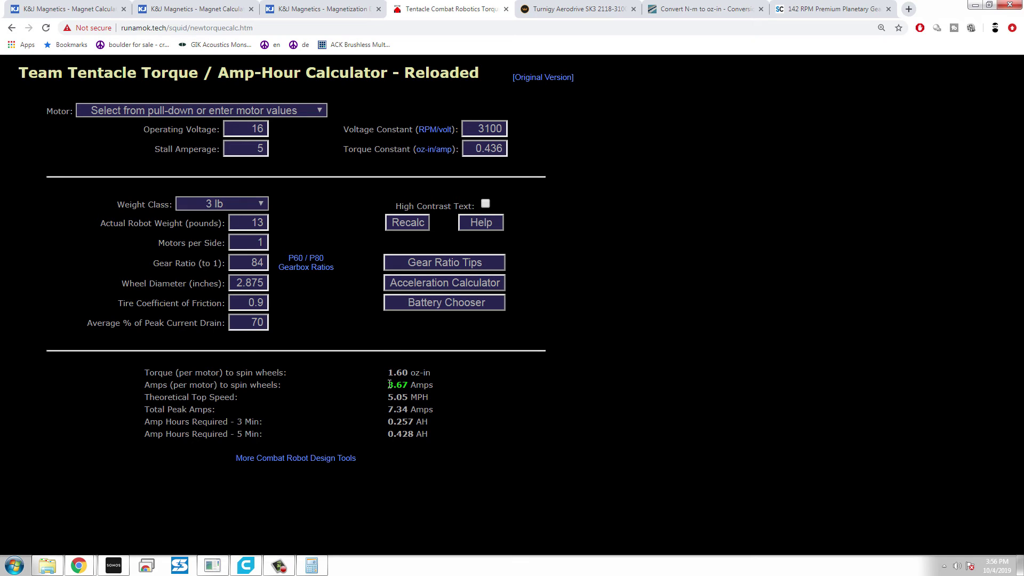
pyautogui.moveTo(389, 384); pyautogui.dragTo(409, 386)
pyautogui.moveTo(400, 397); pyautogui.dragTo(408, 398)
pyautogui.click(409, 398)
pyautogui.moveTo(388, 409); pyautogui.dragTo(428, 434)
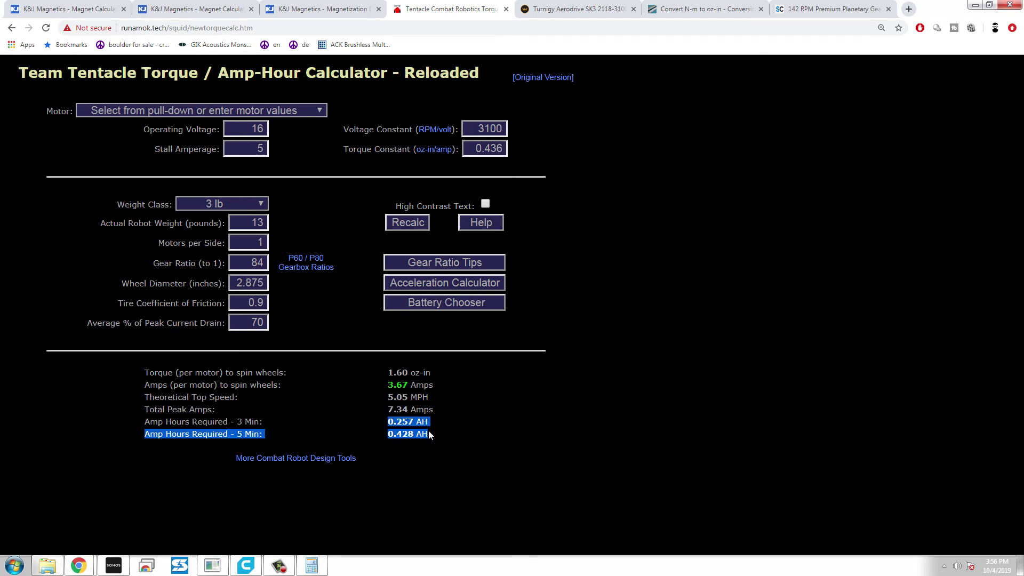
pyautogui.click(433, 431)
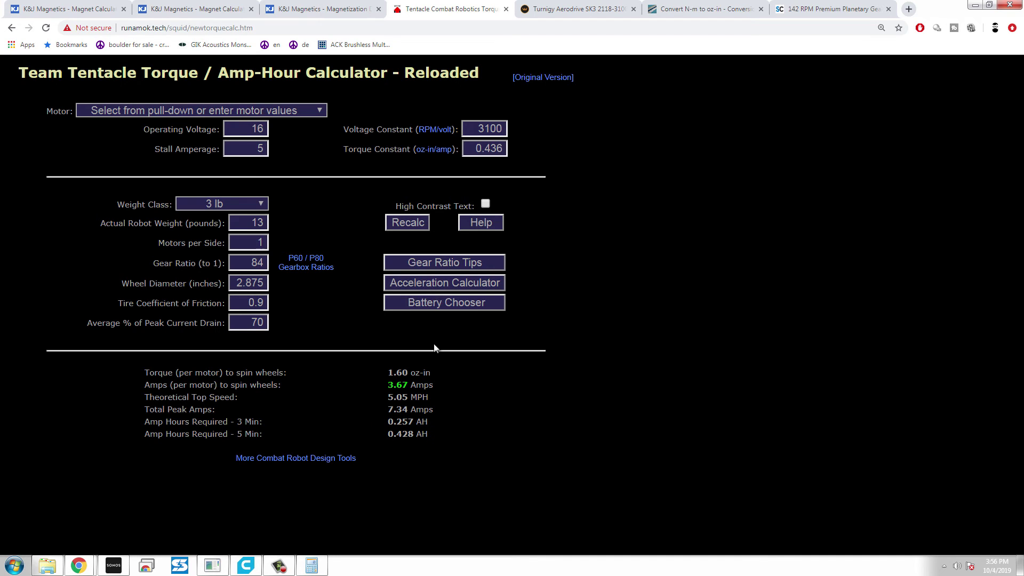
pyautogui.click(424, 288)
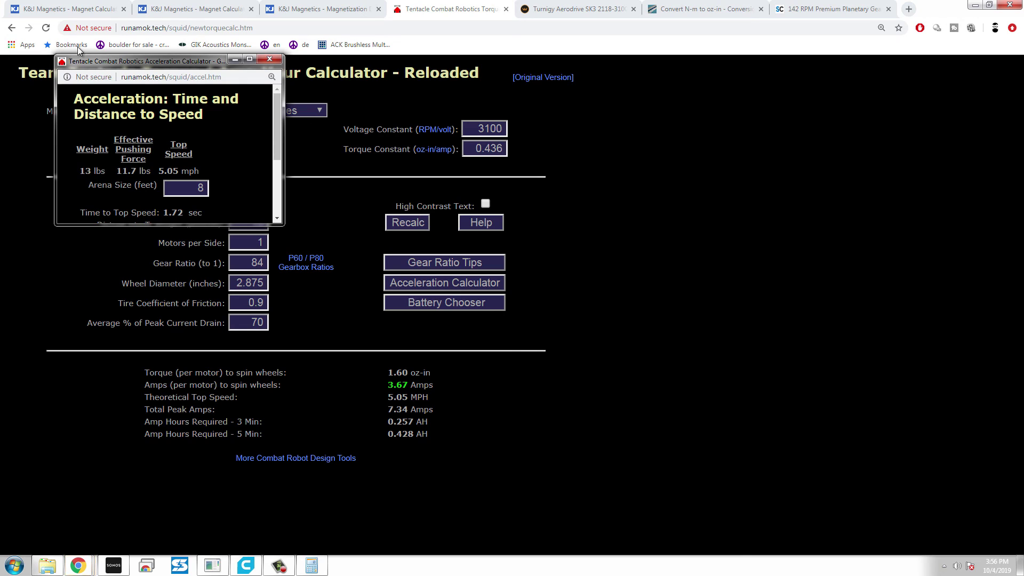
# Reposition and enlarge the acceleration popup, then recalculate for a 12 ft arena.
pyautogui.moveTo(246, 60); pyautogui.dragTo(653, 56)
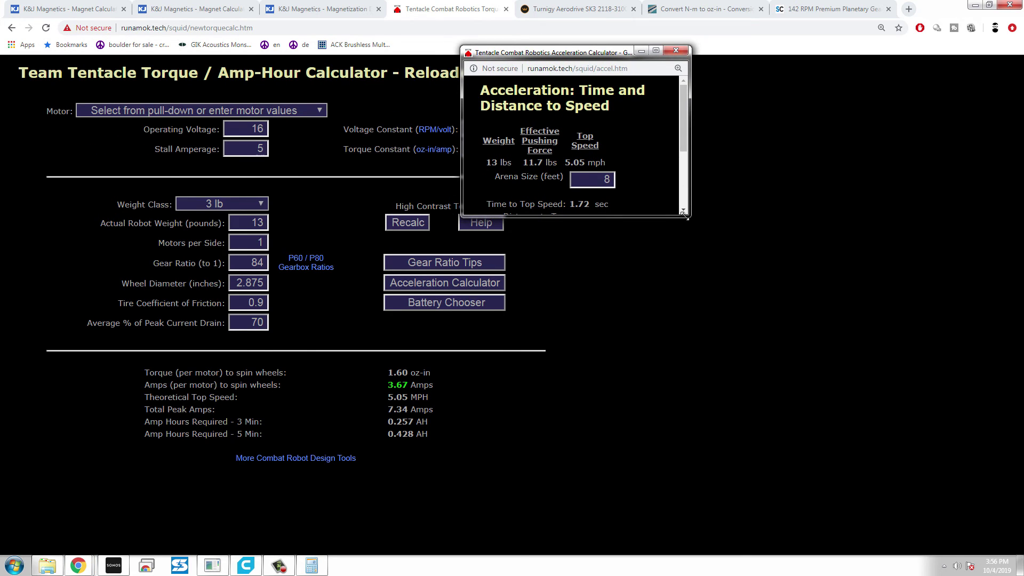
pyautogui.moveTo(686, 216); pyautogui.dragTo(809, 308)
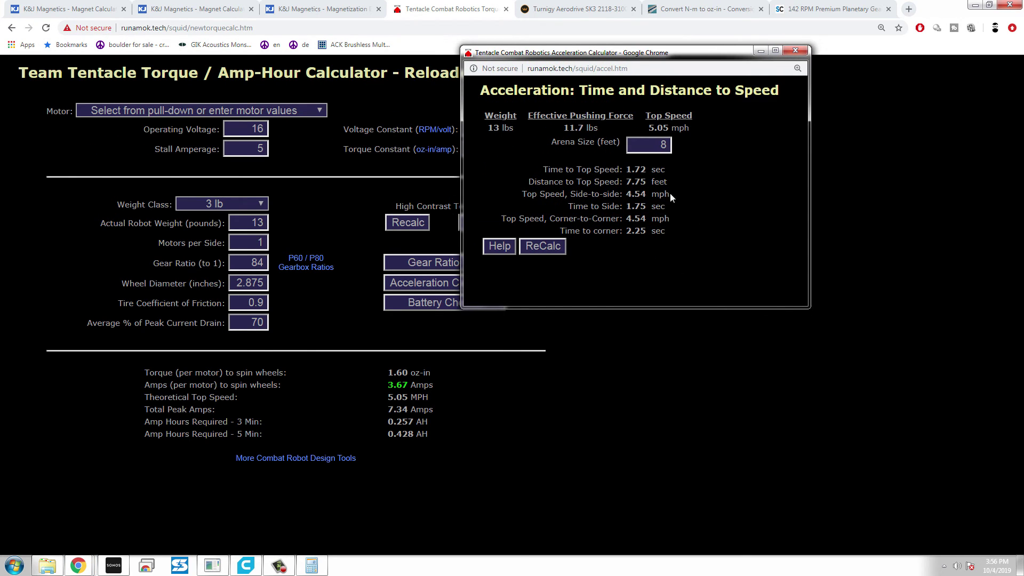
pyautogui.moveTo(651, 151); pyautogui.dragTo(684, 139)
pyautogui.write('12')
pyautogui.click(699, 228)
# Check the 2.35 sec time to side and 11.7 lbs pushing force.
pyautogui.moveTo(635, 209); pyautogui.dragTo(645, 209)
pyautogui.click(645, 209)
pyautogui.moveTo(560, 127); pyautogui.dragTo(599, 133)
pyautogui.click(607, 127)
# Close the acceleration popup and review the 3100 voltage constant and 0.436 torque constant.
pyautogui.click(802, 50)
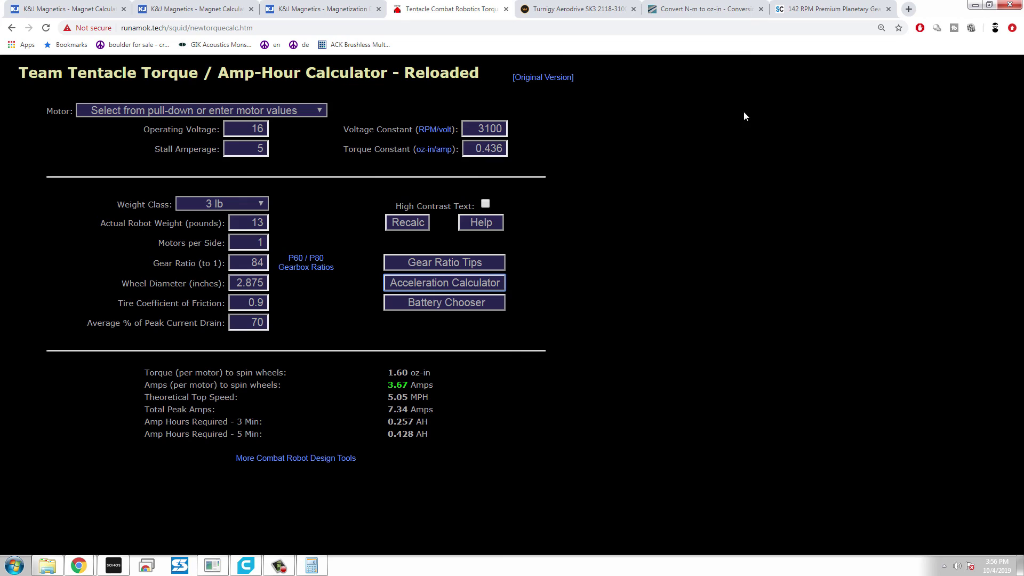
pyautogui.click(244, 127)
pyautogui.click(259, 151)
pyautogui.click(295, 181)
pyautogui.click(502, 128)
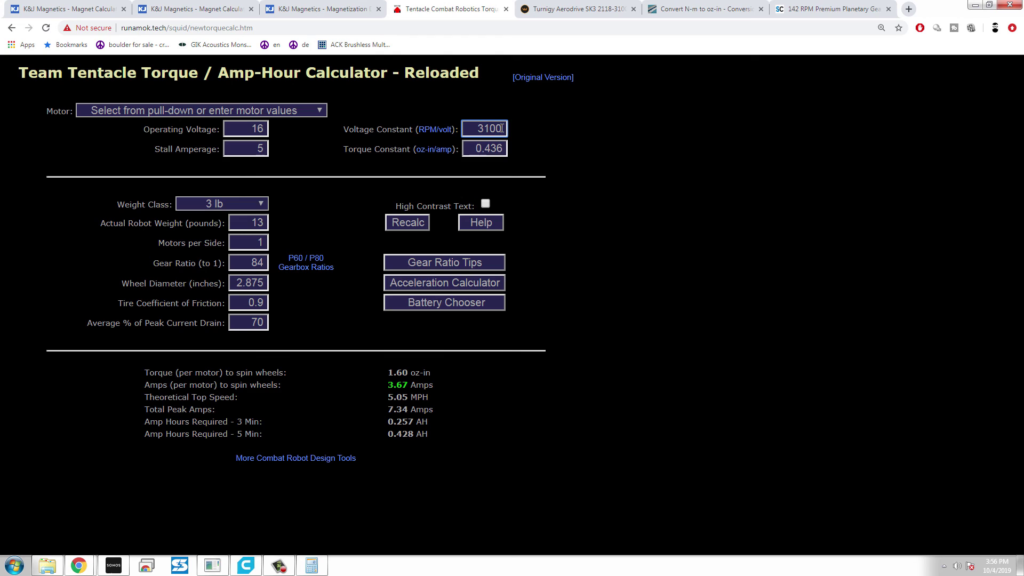
pyautogui.moveTo(476, 142); pyautogui.dragTo(510, 154)
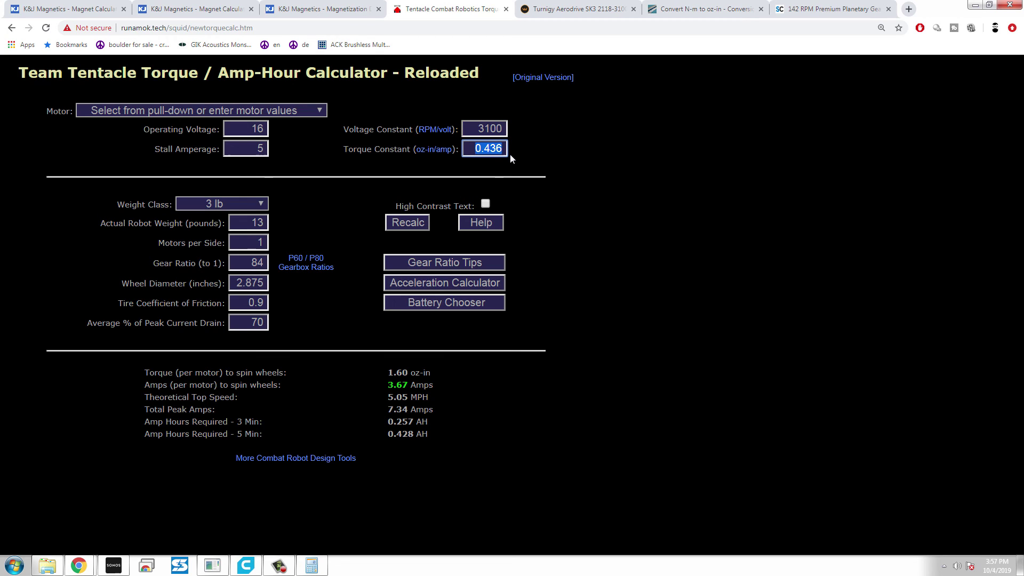
# Compute 30 ÷ (3.14 × 3100) in the desktop calculator and compare it in the N·m to oz-in converter.
pyautogui.click(311, 565)
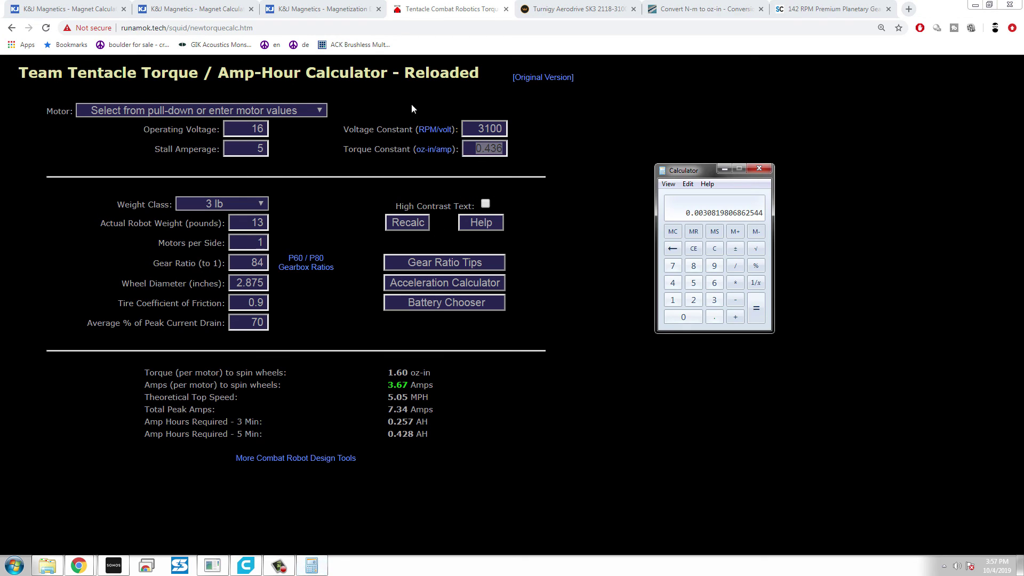
pyautogui.click(695, 249)
pyautogui.write('30')
pyautogui.press('-')
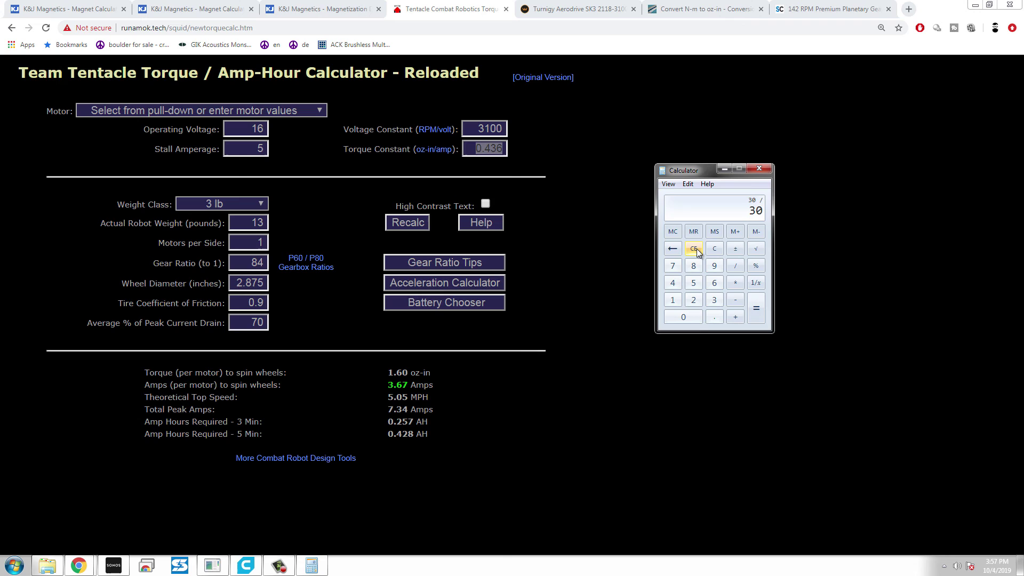
pyautogui.press('(')
pyautogui.write('3.15')
pyautogui.press('BackSpace')
pyautogui.write('4')
pyautogui.press('*')
pyautogui.write('3100')
pyautogui.press('Return')
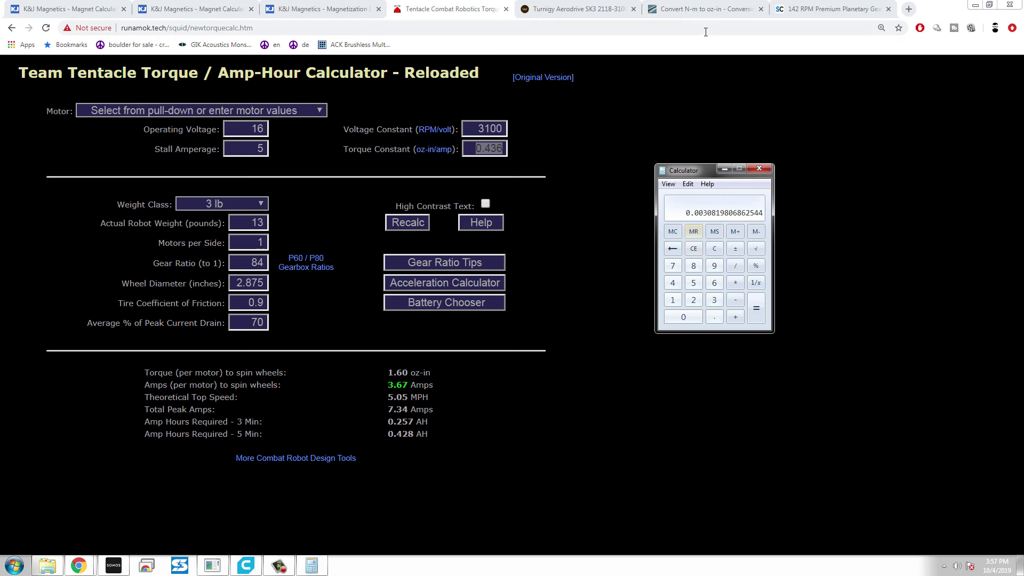
pyautogui.click(686, 10)
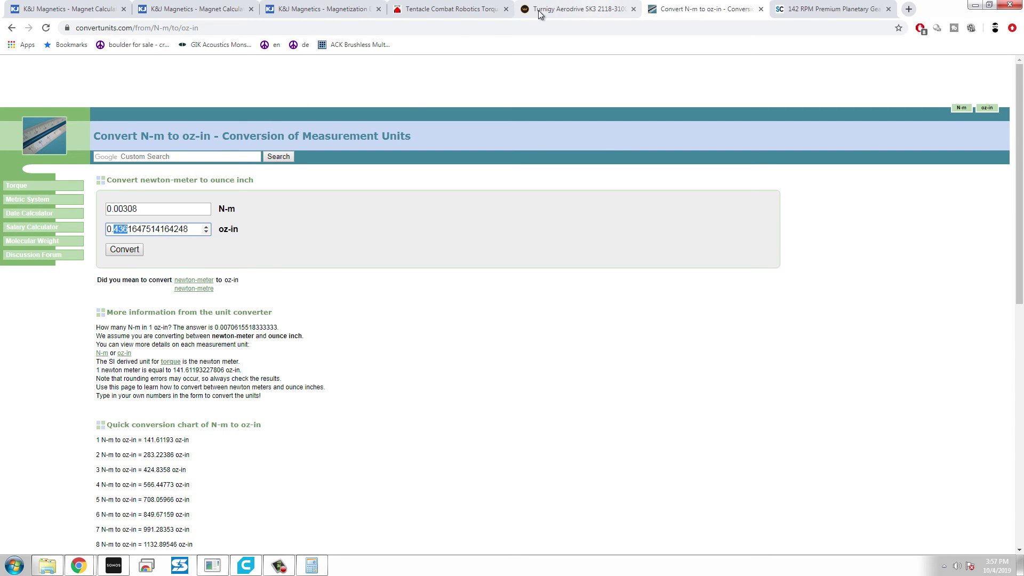
pyautogui.click(493, 9)
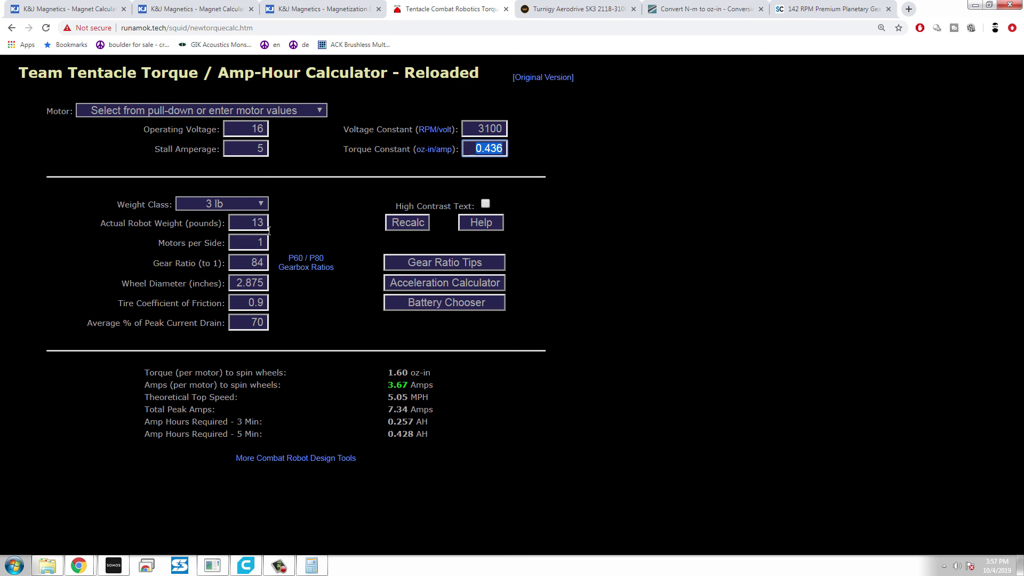